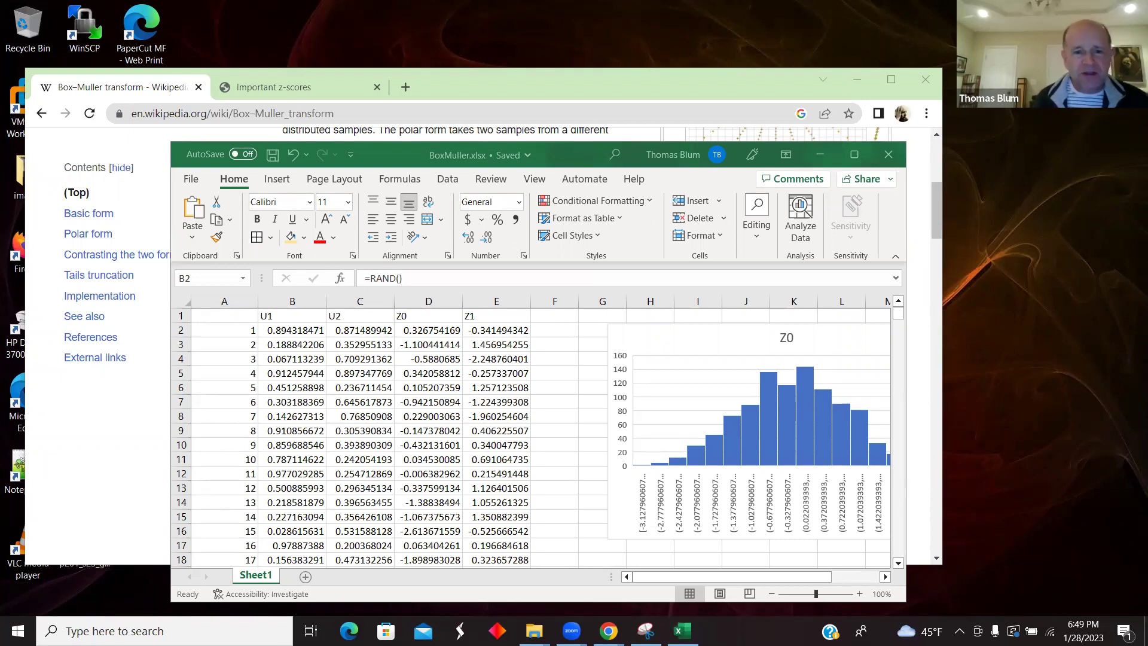
Step: Select the first U1 value in B2, then bring the Wikipedia Box–Muller transform article to the front
click(296, 331)
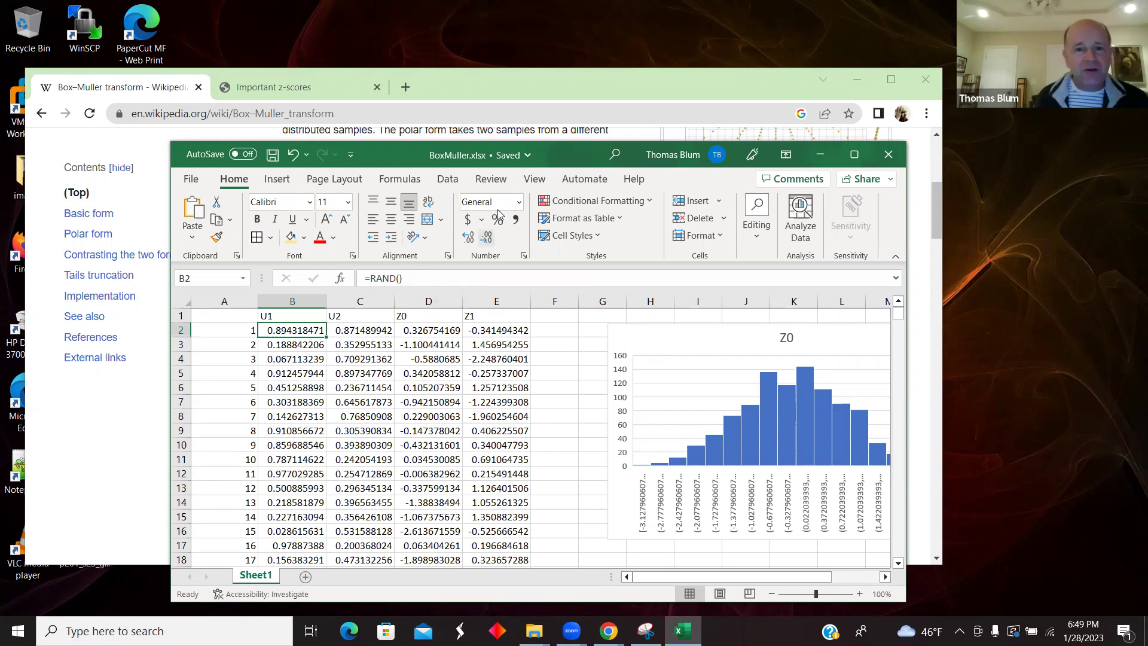
click(482, 87)
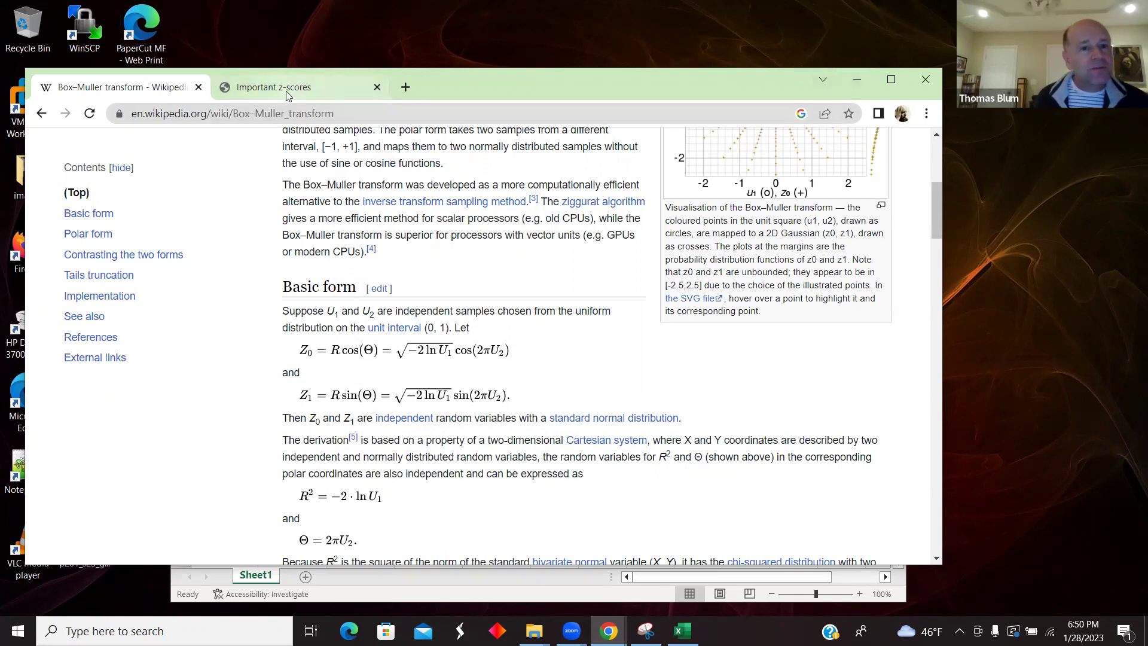
Step: Return from the article's Basic form formulas to BoxMuller.xlsx with its U1, U2, Z0, Z1 columns
click(545, 580)
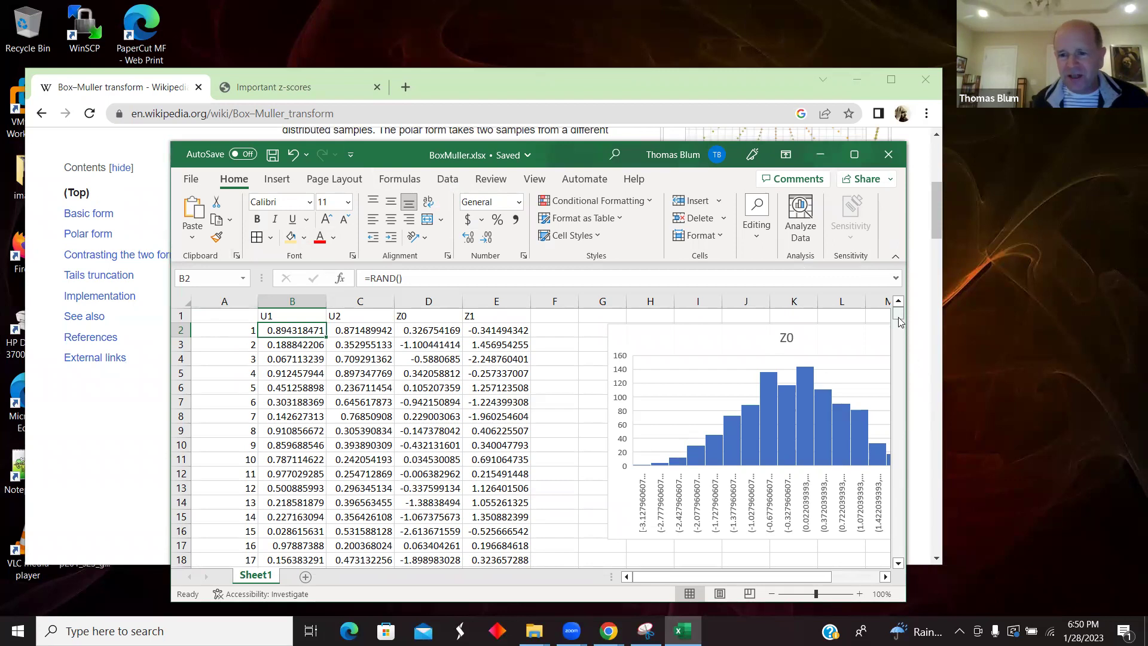
Step: Fill the U1 =RAND() formula down column B and recalculate with F9
mouse_move(900, 321)
mouse_down()
mouse_move(887, 554)
mouse_move(891, 311)
mouse_up()
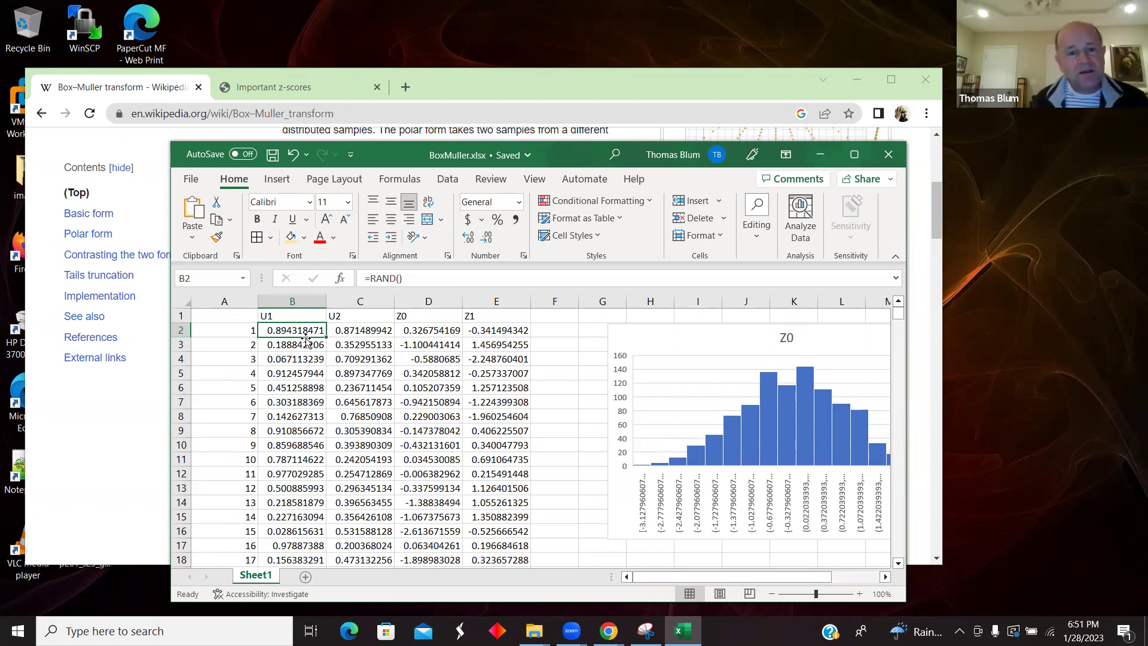
double_click(325, 338)
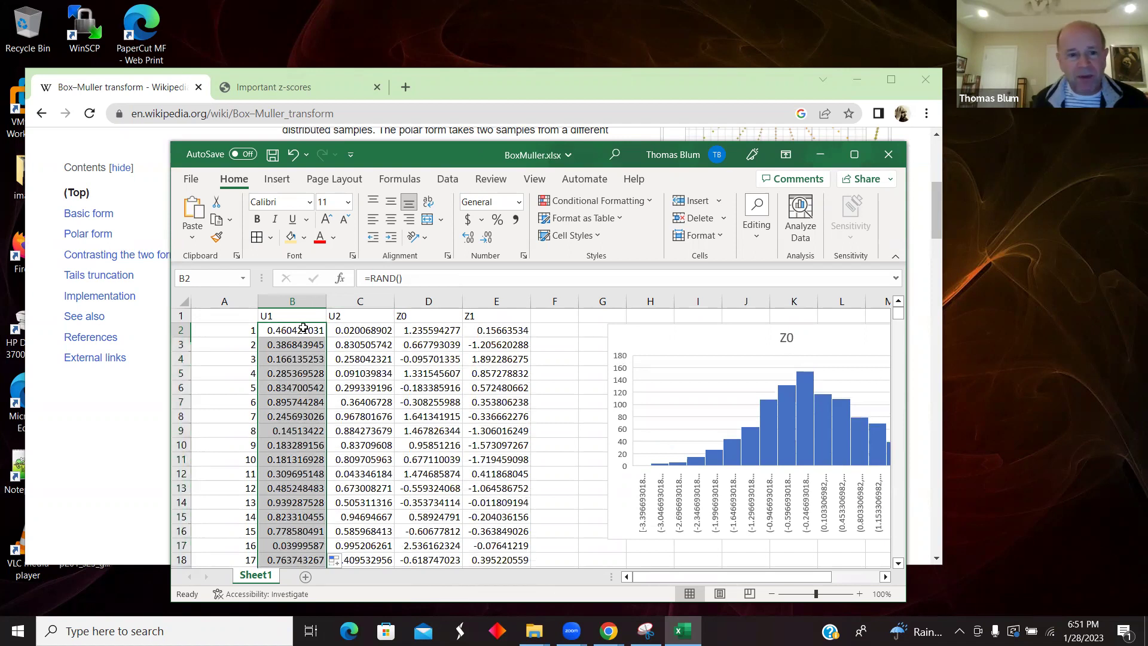
key(F9)
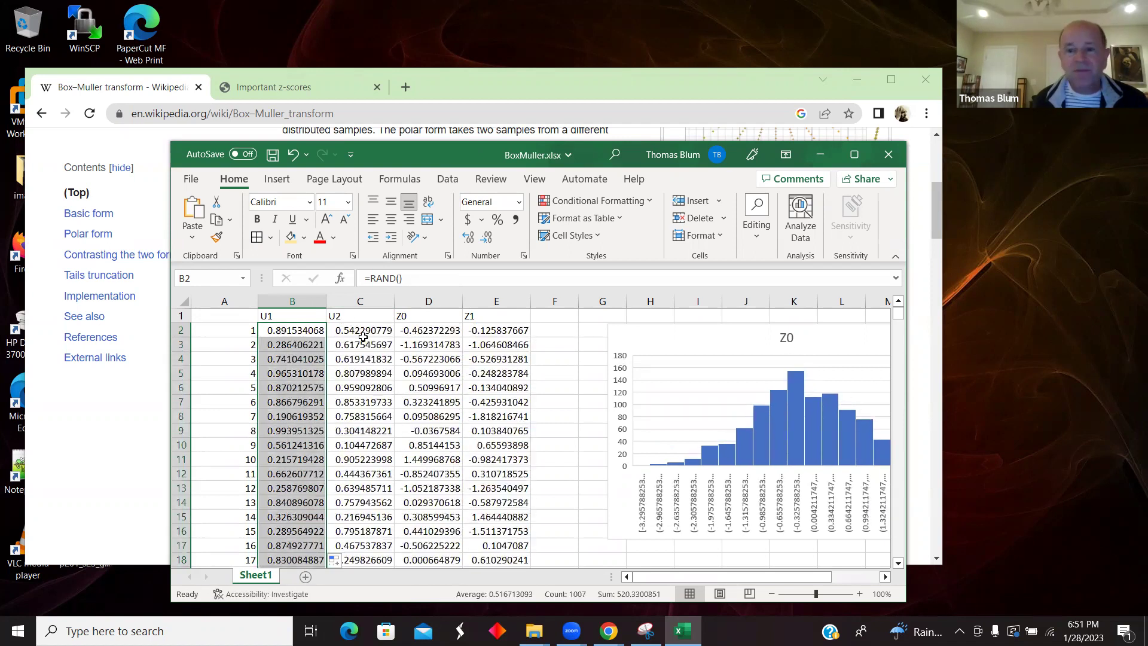
Step: Check the B2, C2 and D2 formulas, with Z0 as =SQRT(-2*LN(B2))*COS(2*PI()*C2)
click(298, 329)
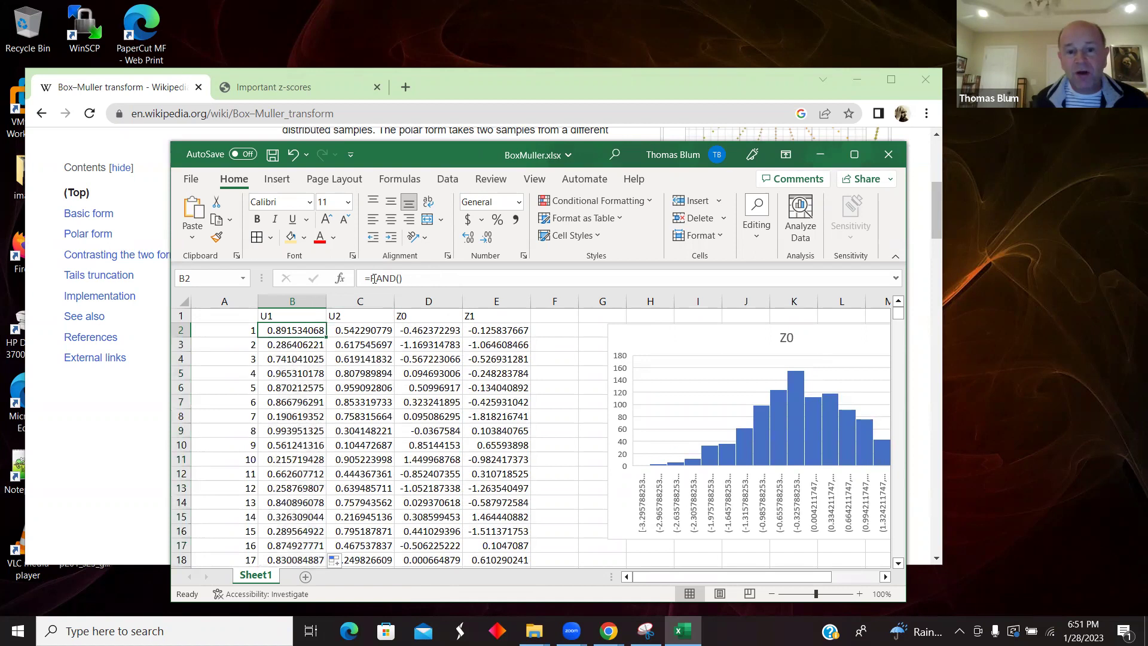
click(361, 327)
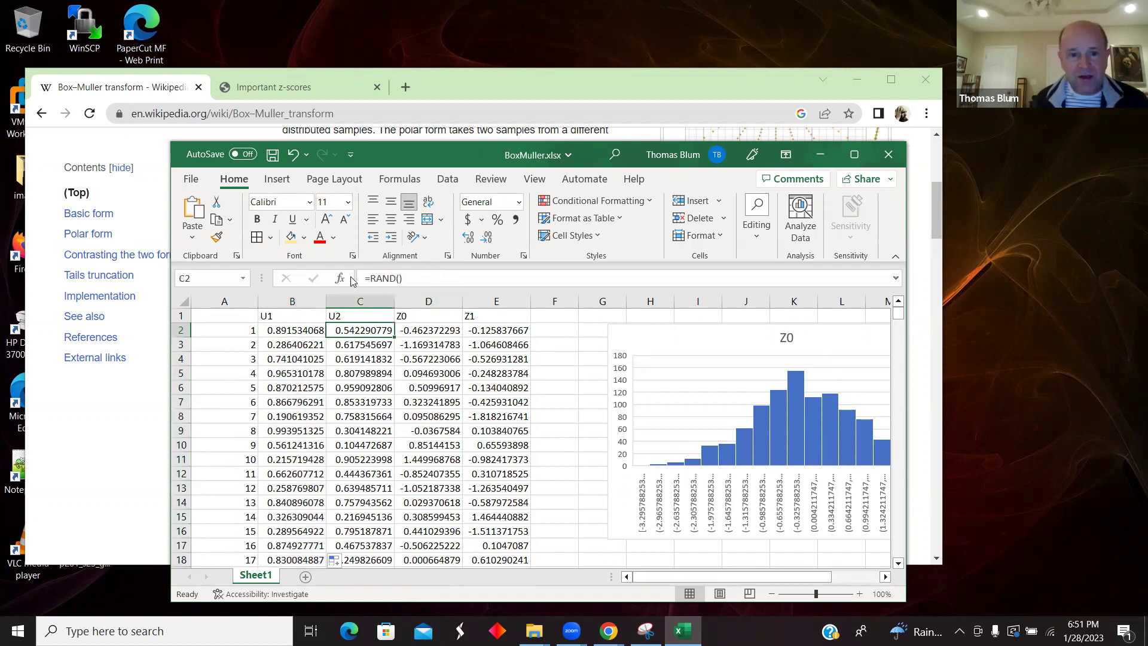
click(419, 330)
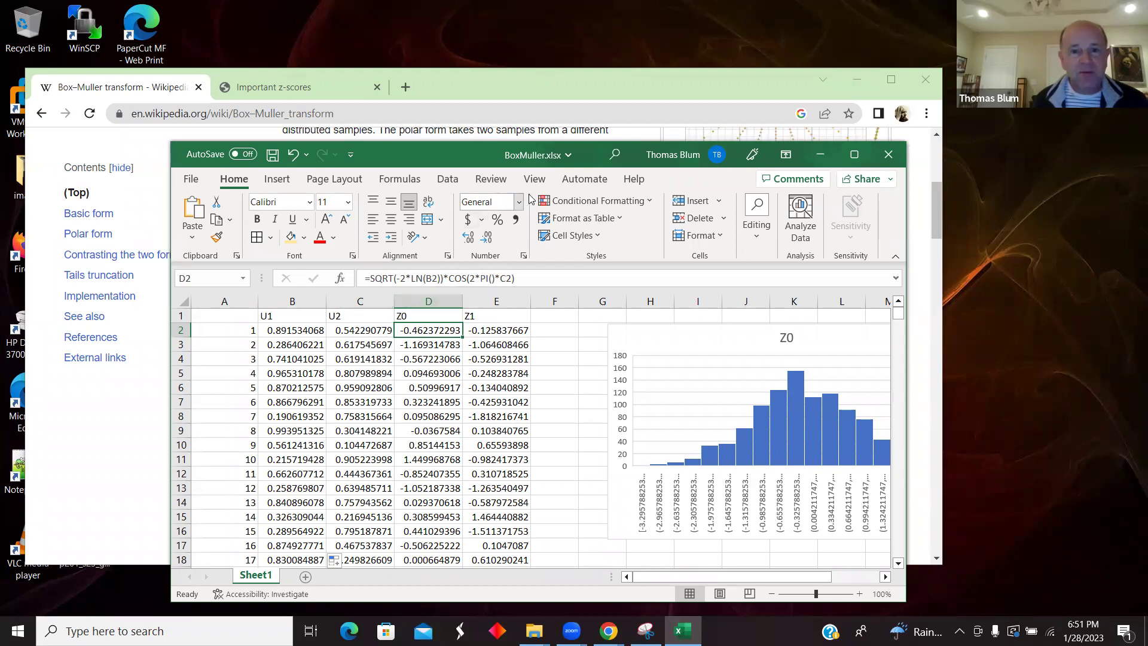
Step: Glance at the Wikipedia formulas with Alt+Tab, then return to the BoxMuller workbook
key(alt+Tab)
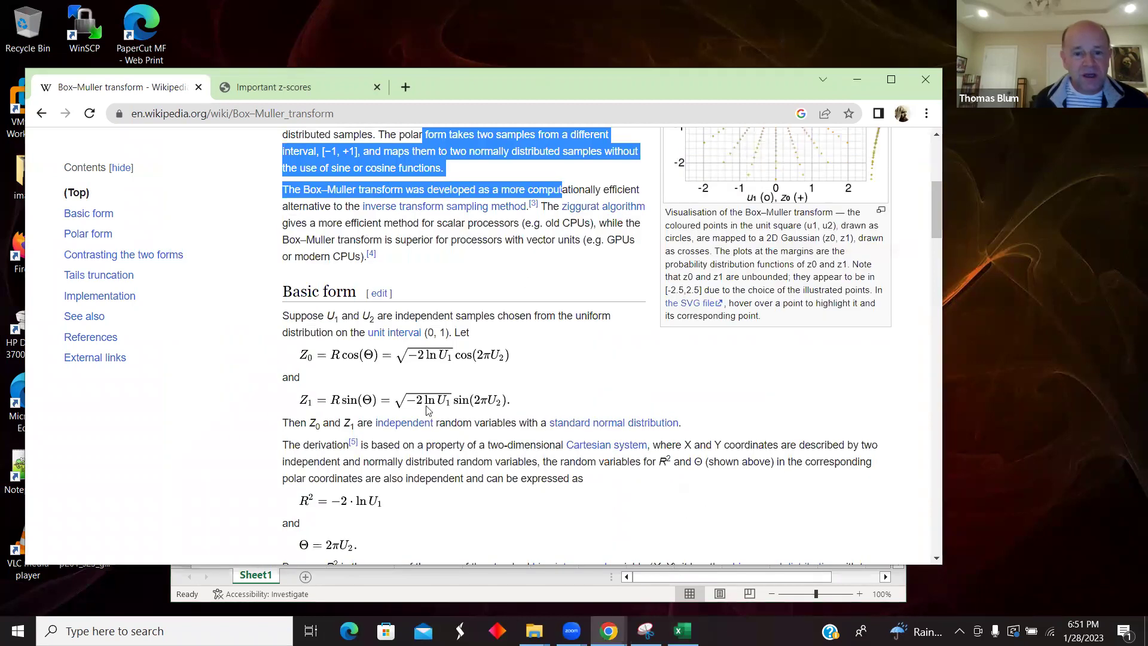
key(alt+Tab)
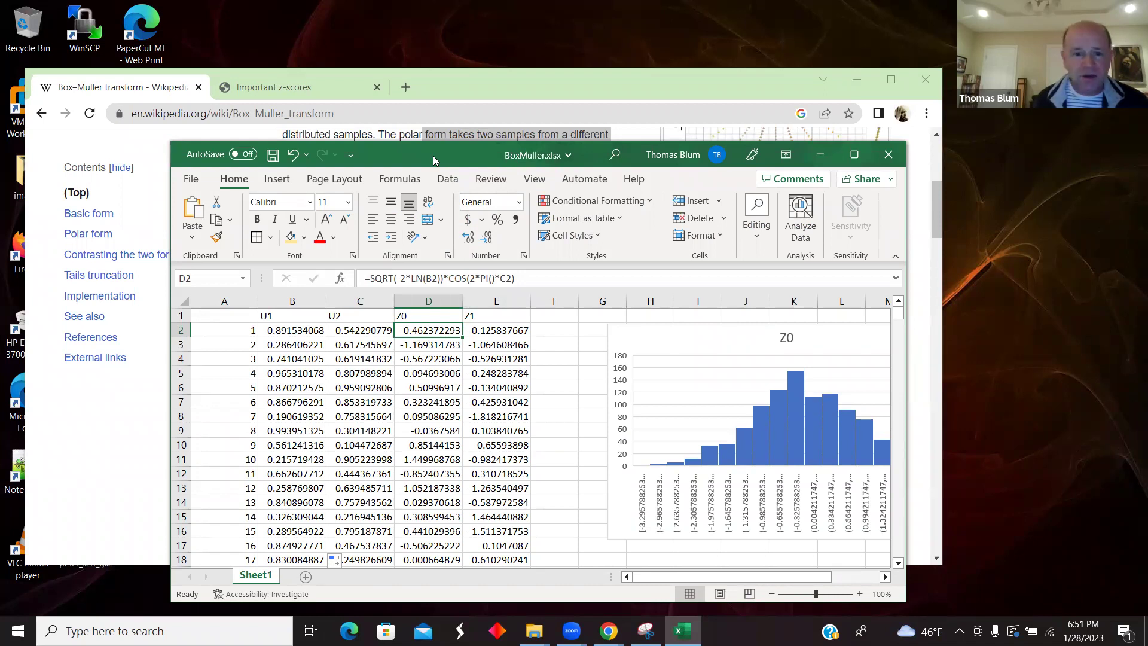
Step: Move and widen the Excel window so the whole bell-shaped Z0 histogram shows, then select F3 and the Insert tab
drag(433, 156, 369, 125)
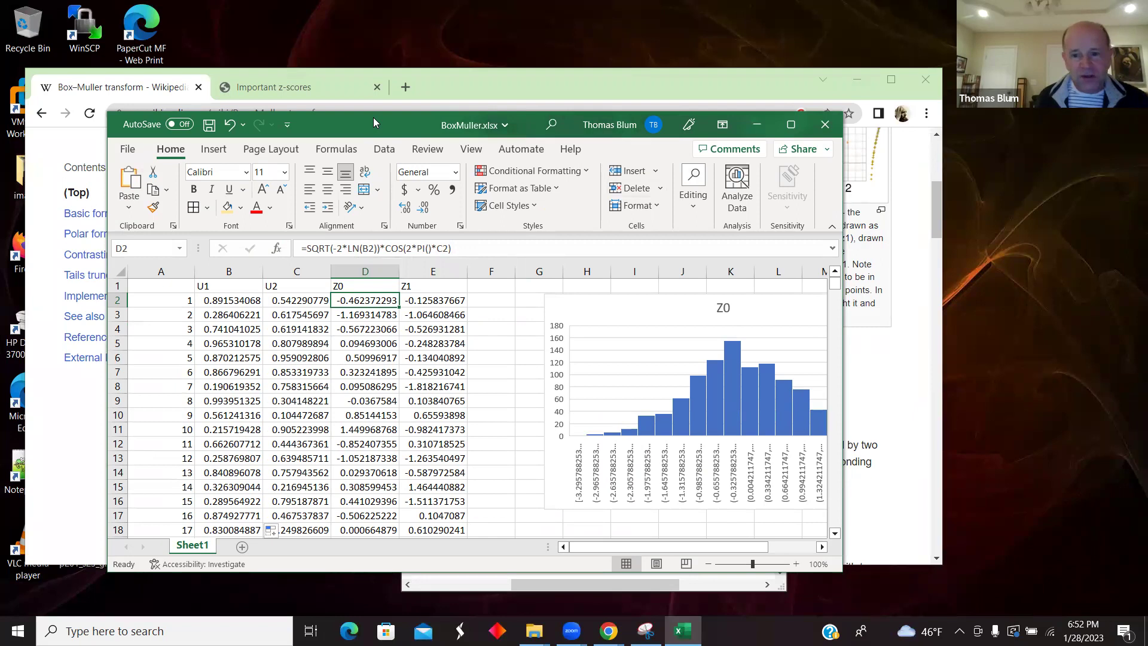
drag(373, 117, 368, 92)
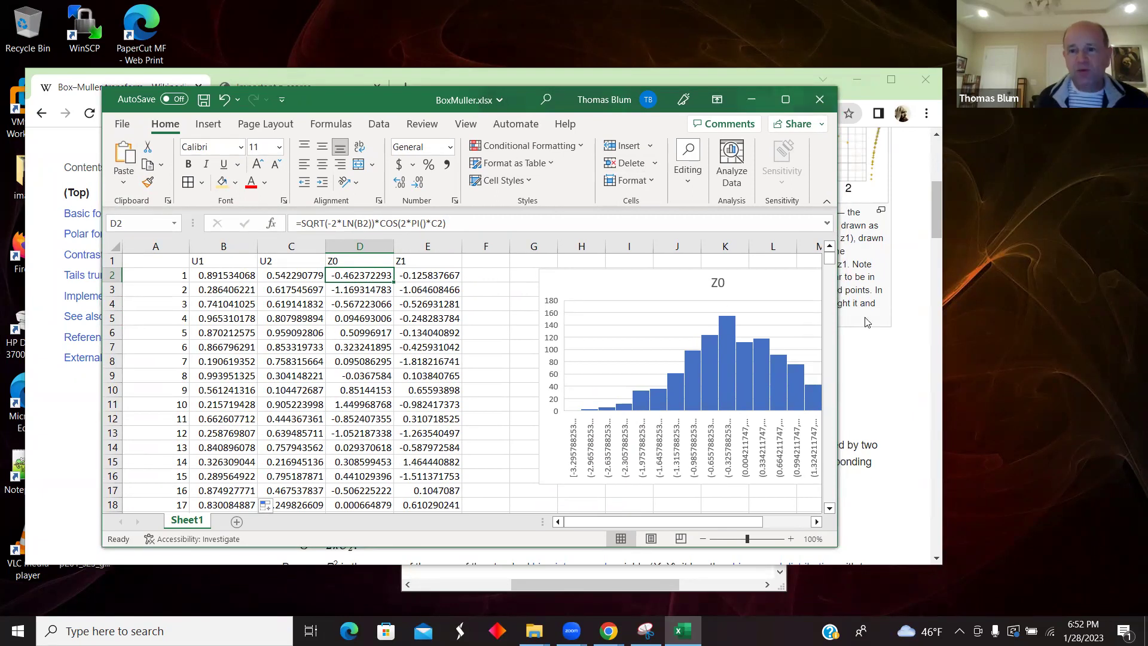
drag(839, 314, 939, 314)
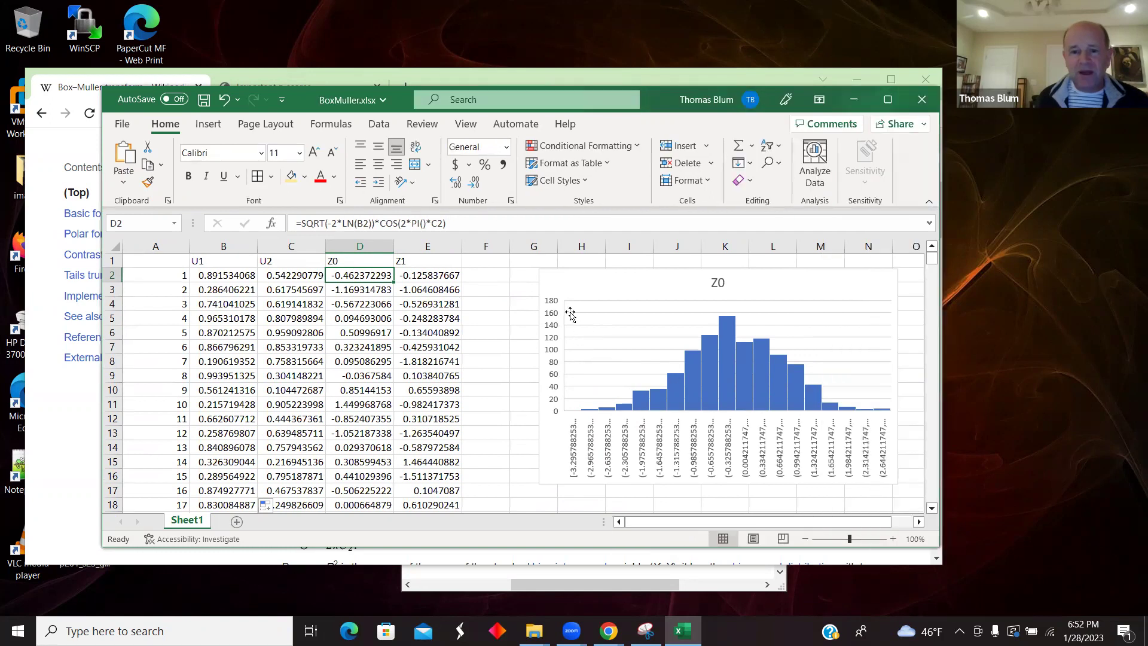
click(494, 292)
click(212, 126)
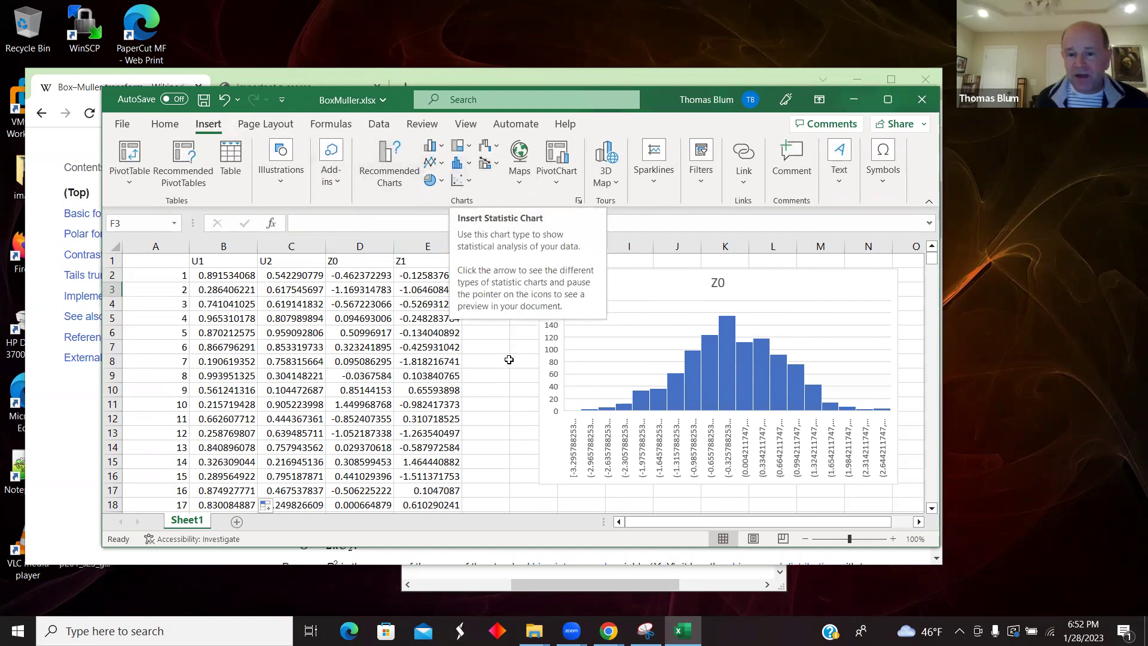
Step: Open the statistical chart types list and close it without inserting a chart
click(469, 163)
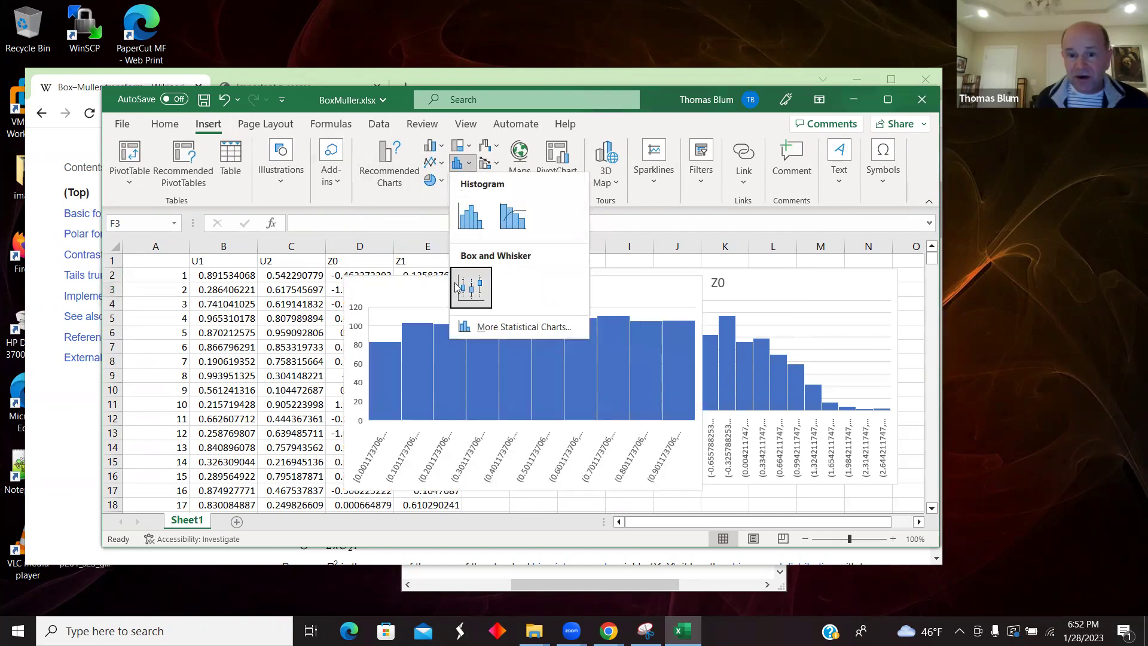
click(508, 407)
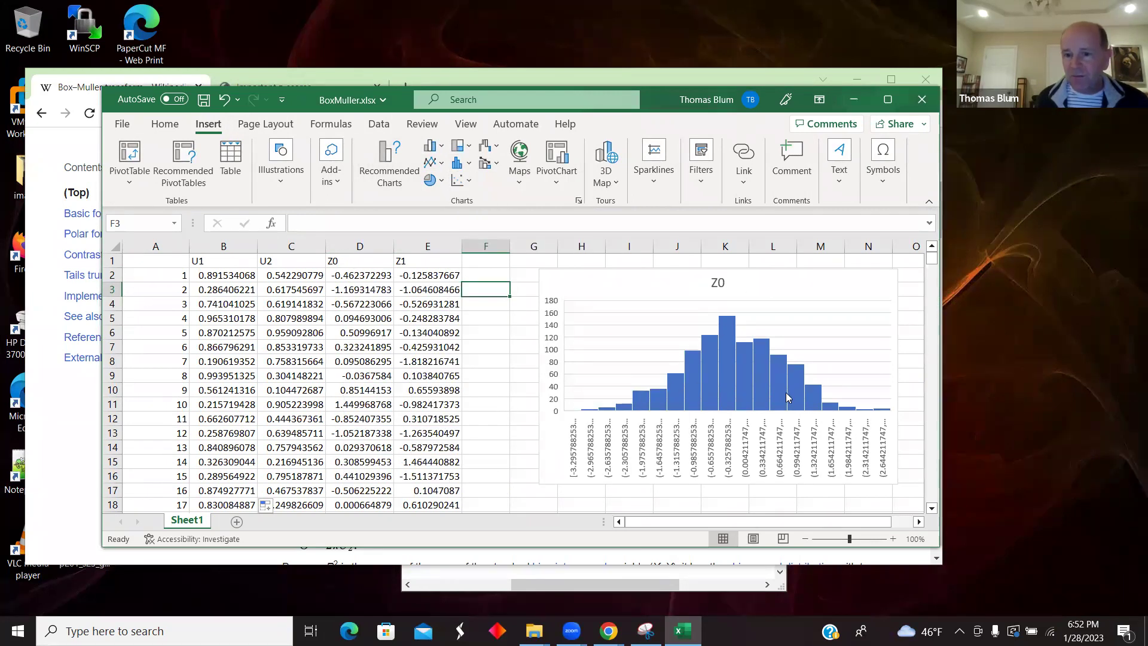
drag(932, 267, 933, 271)
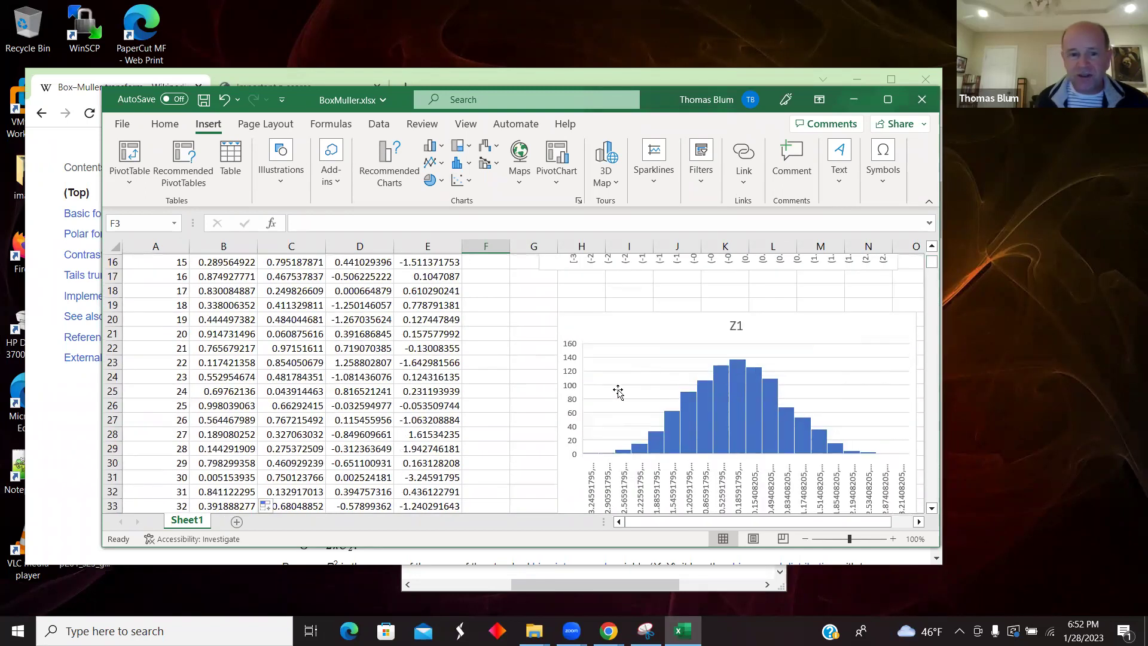
drag(931, 264, 930, 257)
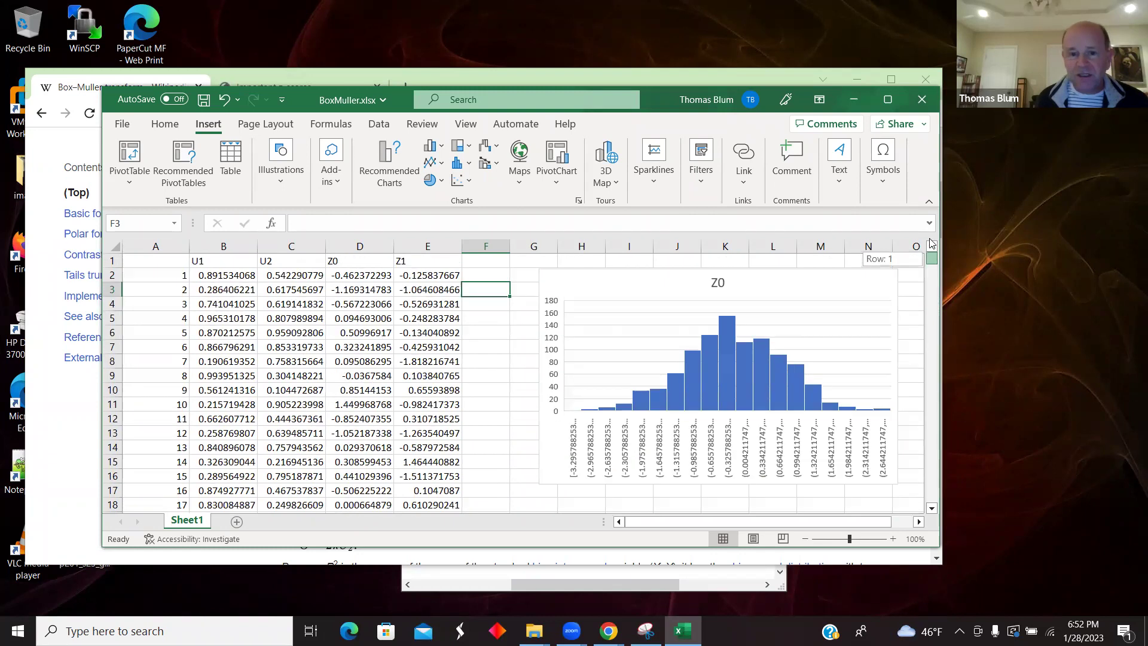
Step: Refill the U1 and U2 =RAND() formulas from B2 and C2 down their columns
click(292, 274)
drag(327, 282, 251, 281)
click(251, 281)
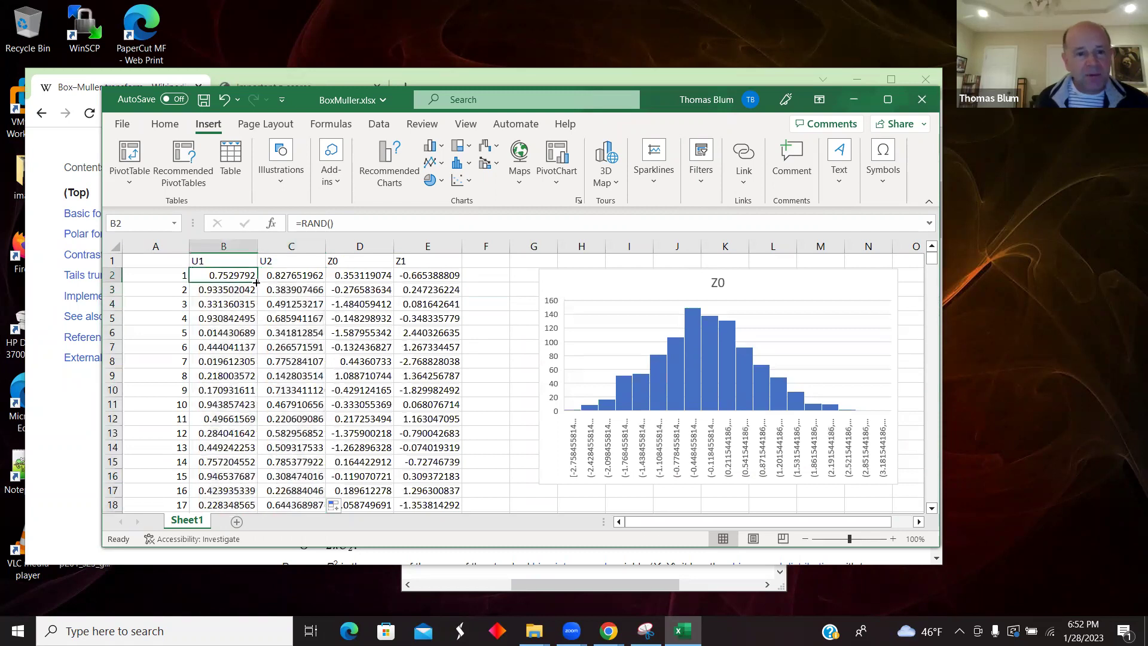
double_click(254, 282)
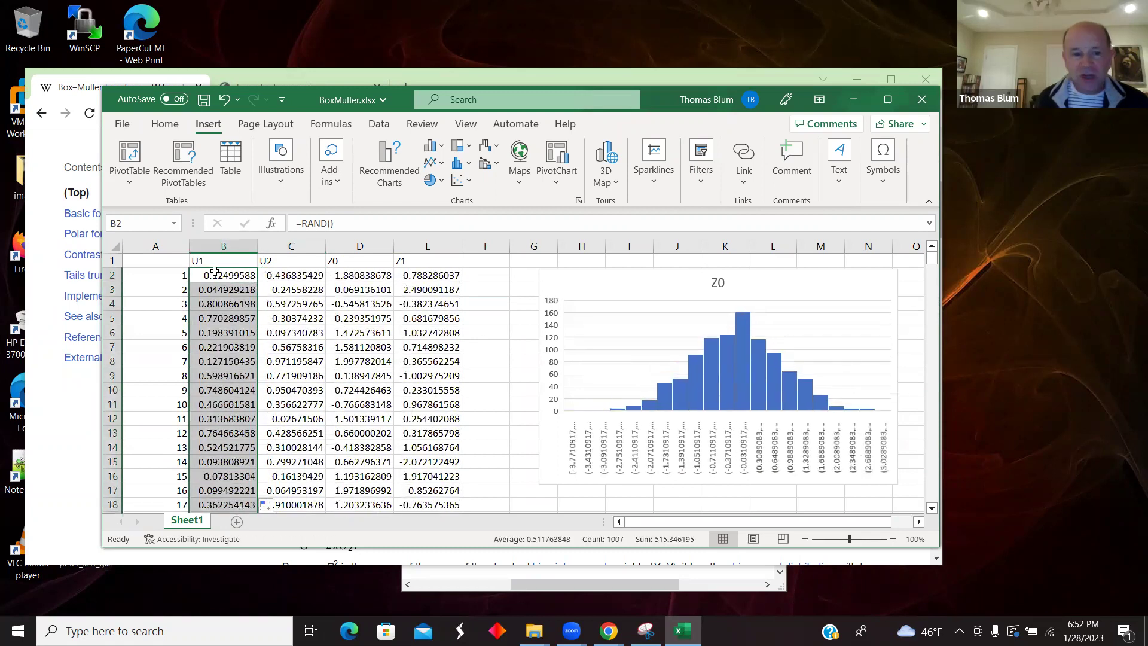
click(282, 276)
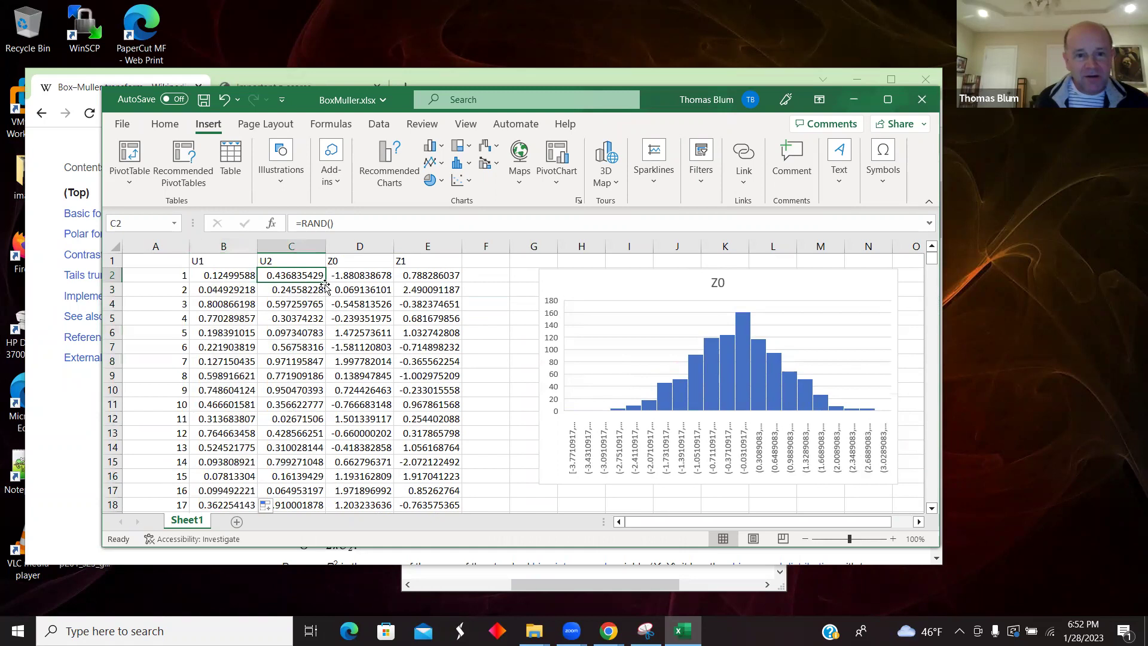
double_click(325, 282)
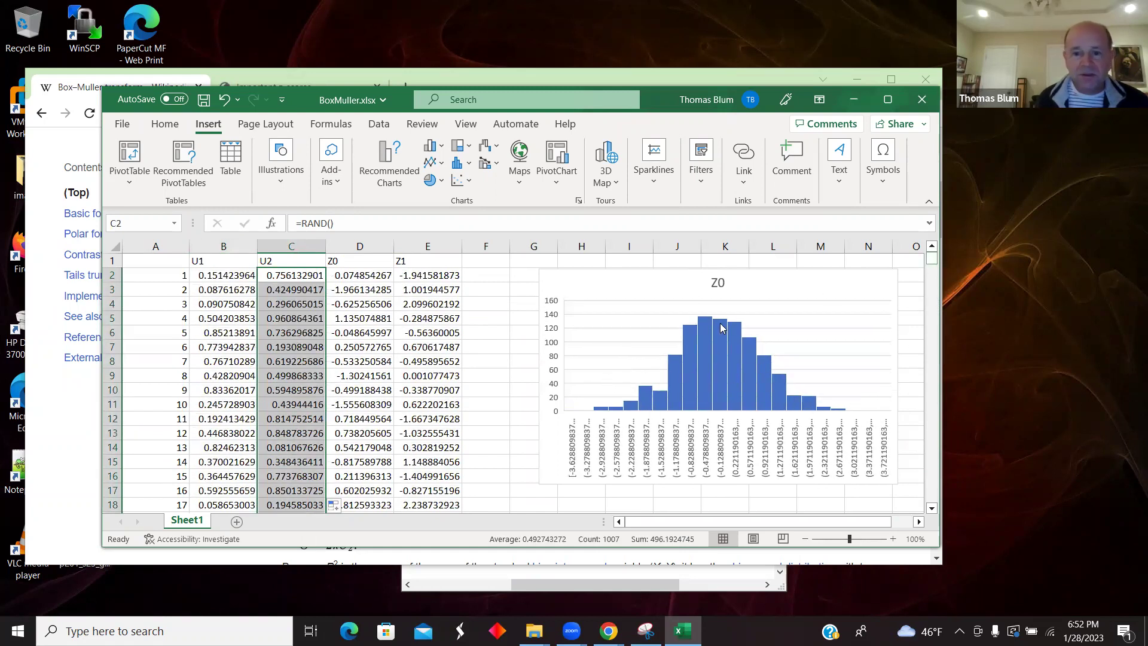
drag(933, 265, 916, 514)
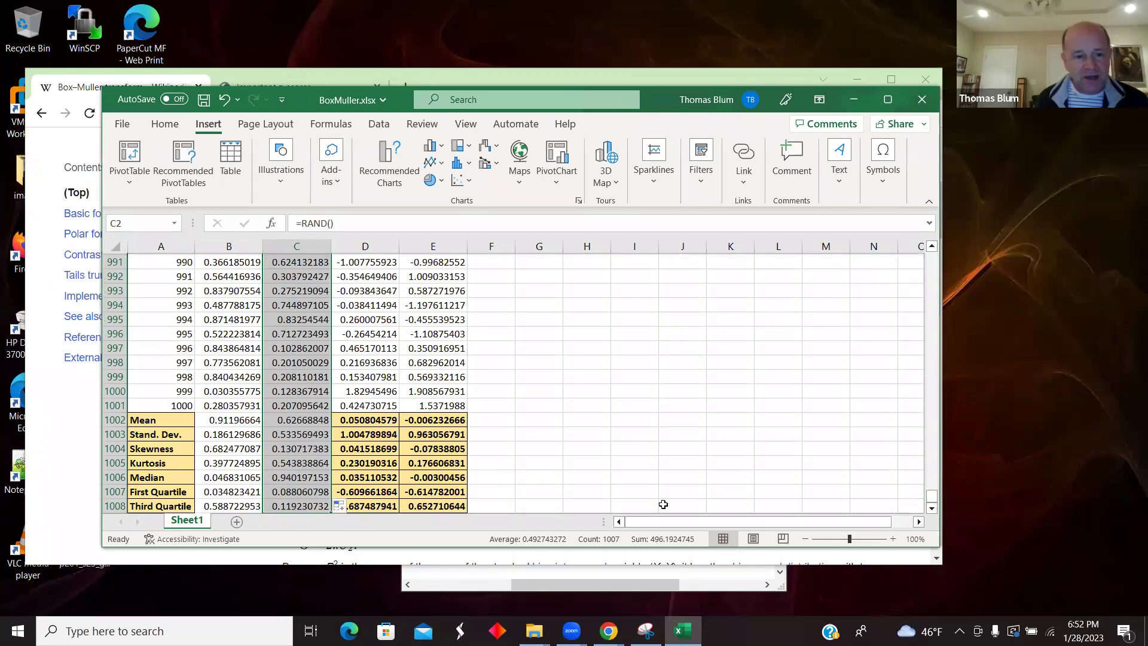
click(554, 421)
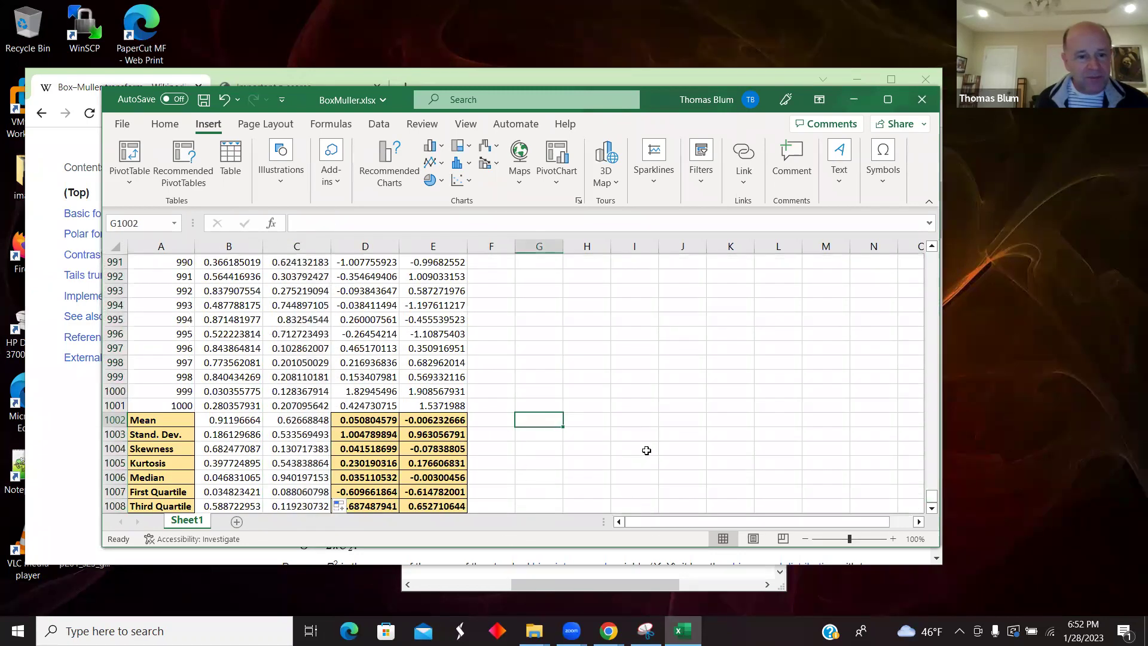
click(355, 422)
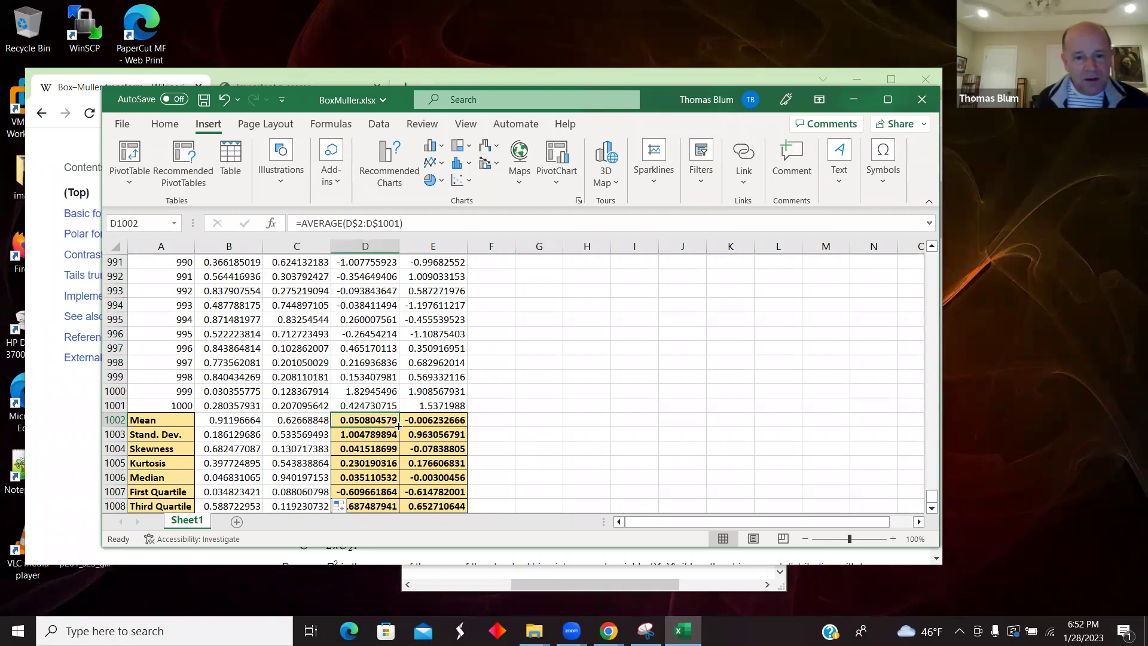
drag(398, 427, 214, 420)
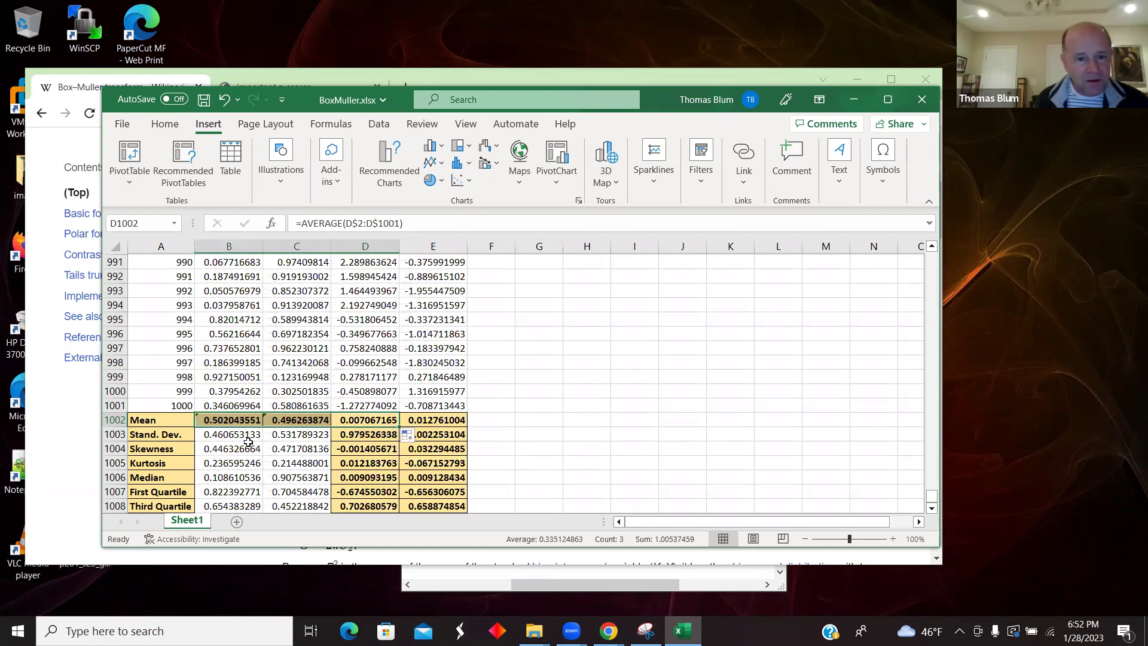
click(373, 435)
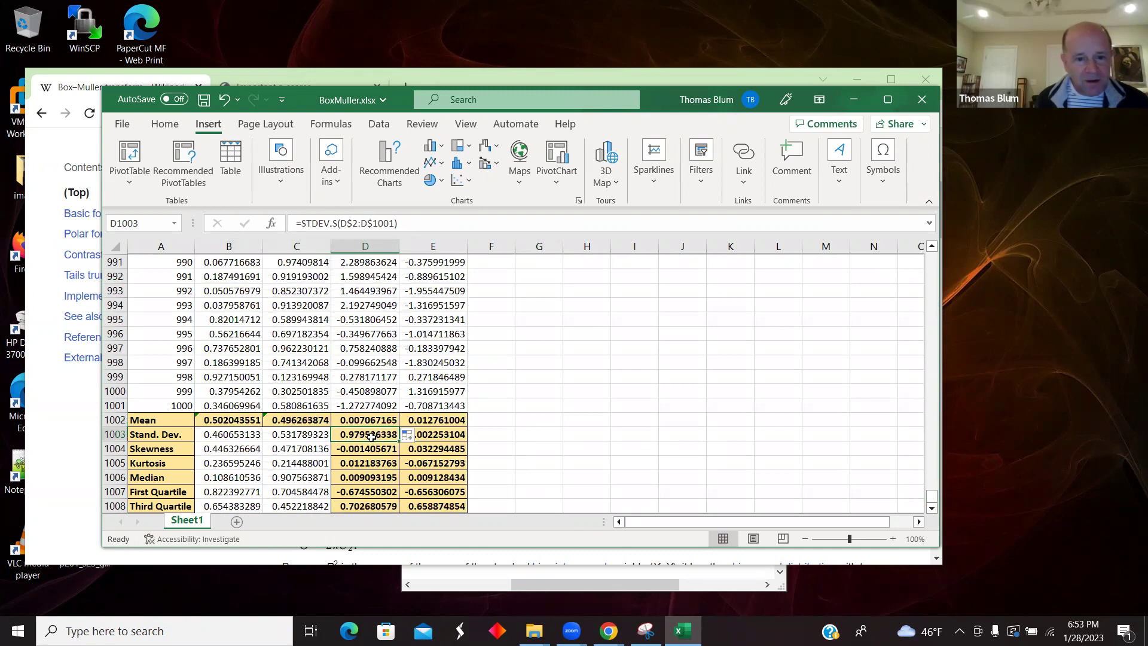
drag(372, 436, 209, 478)
click(703, 438)
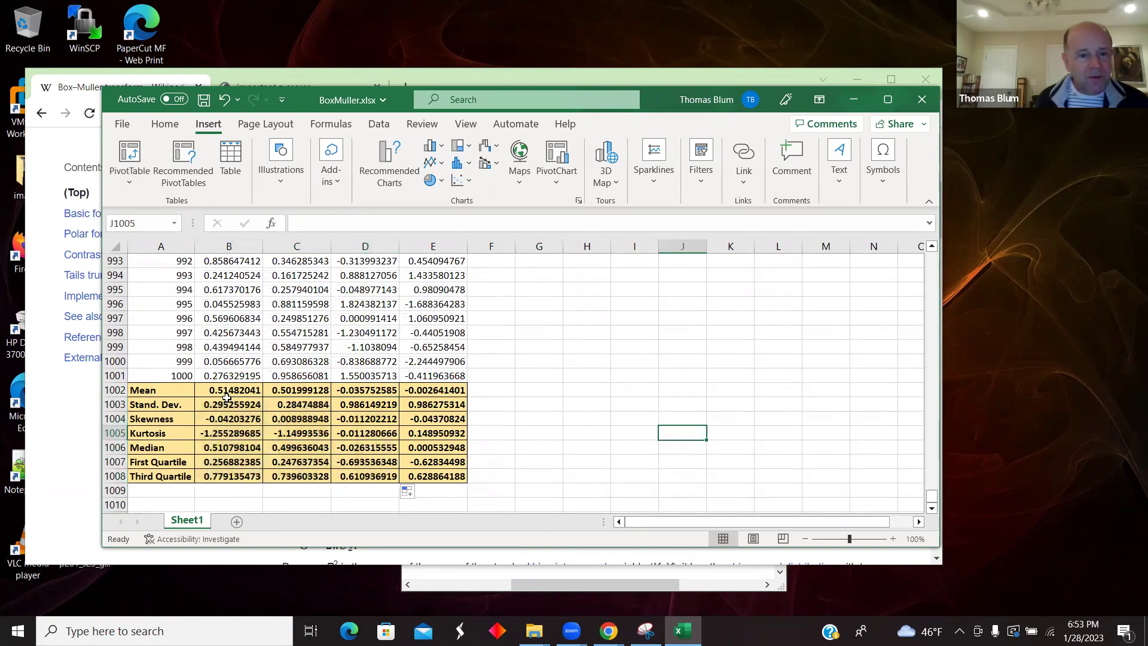
click(218, 387)
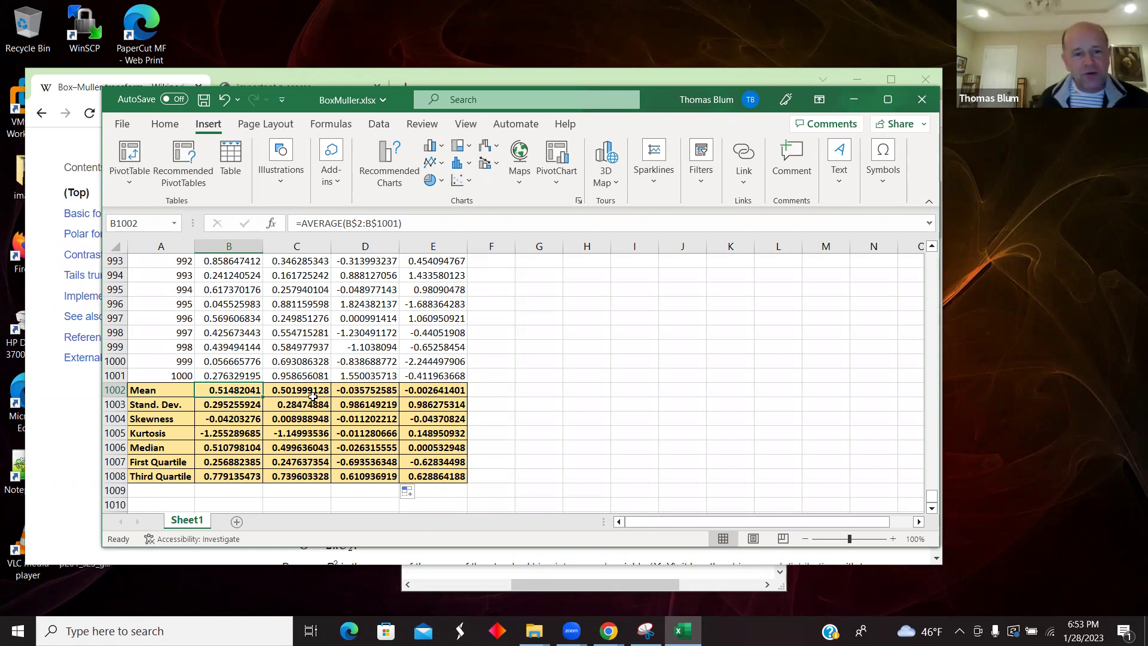
click(308, 394)
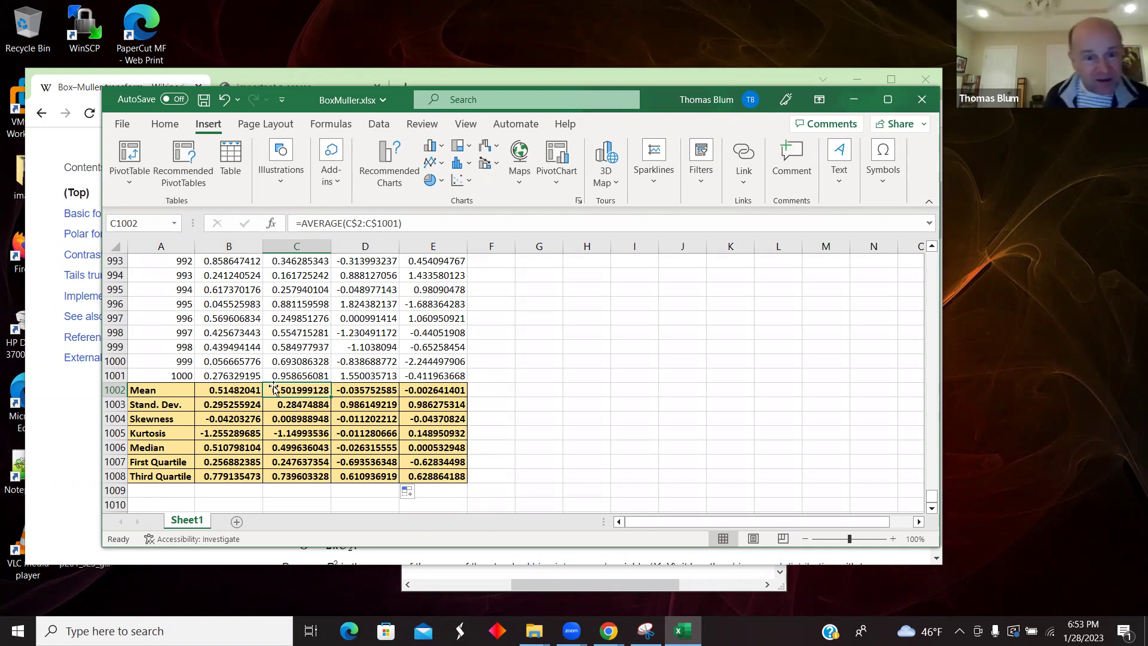
click(366, 389)
click(441, 393)
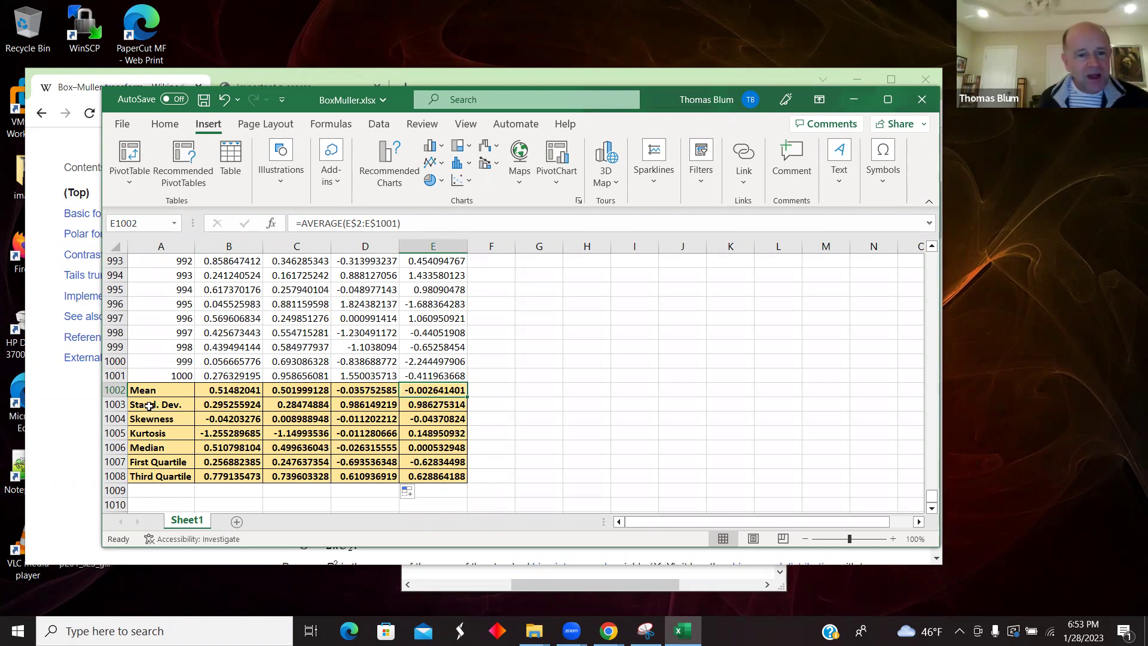
click(237, 404)
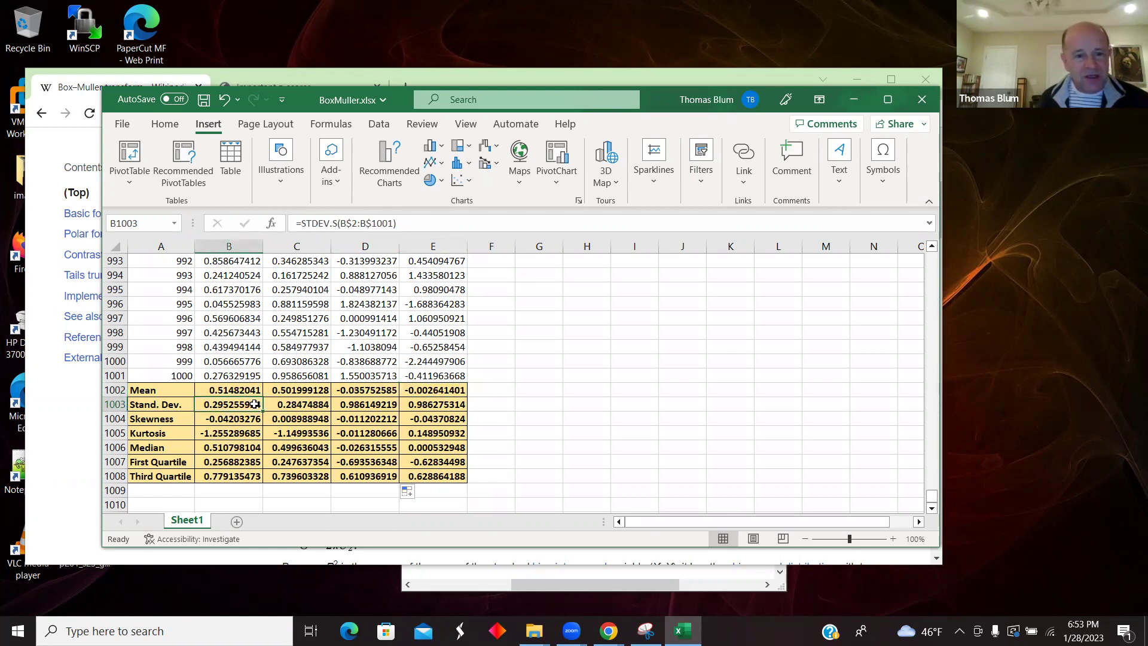
click(299, 407)
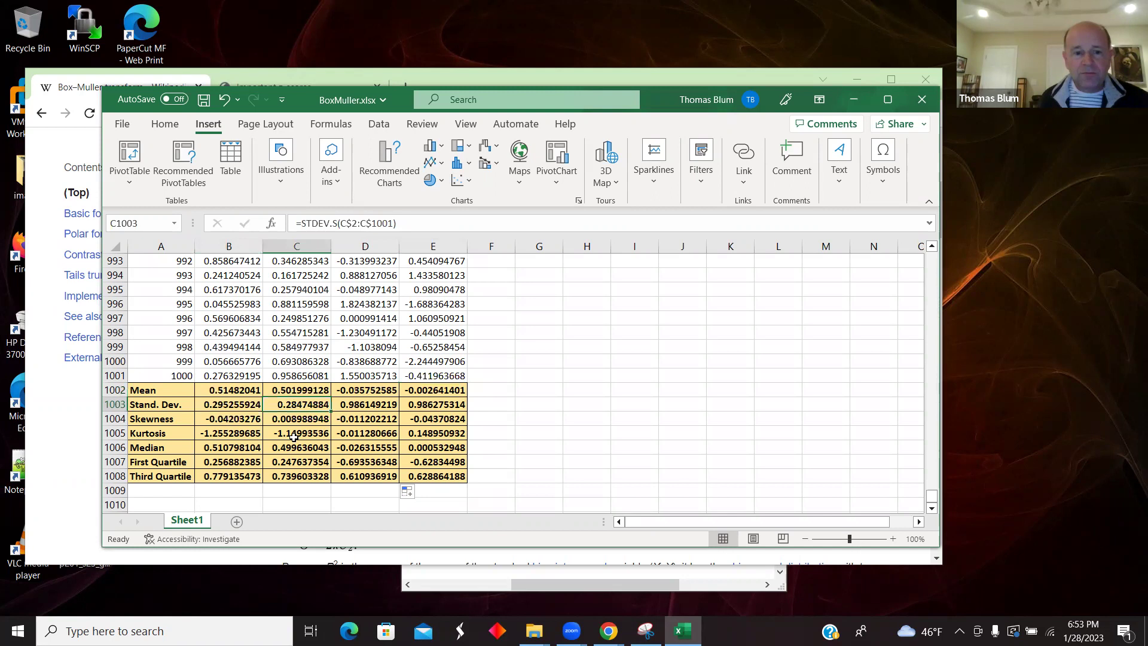
click(207, 404)
click(290, 404)
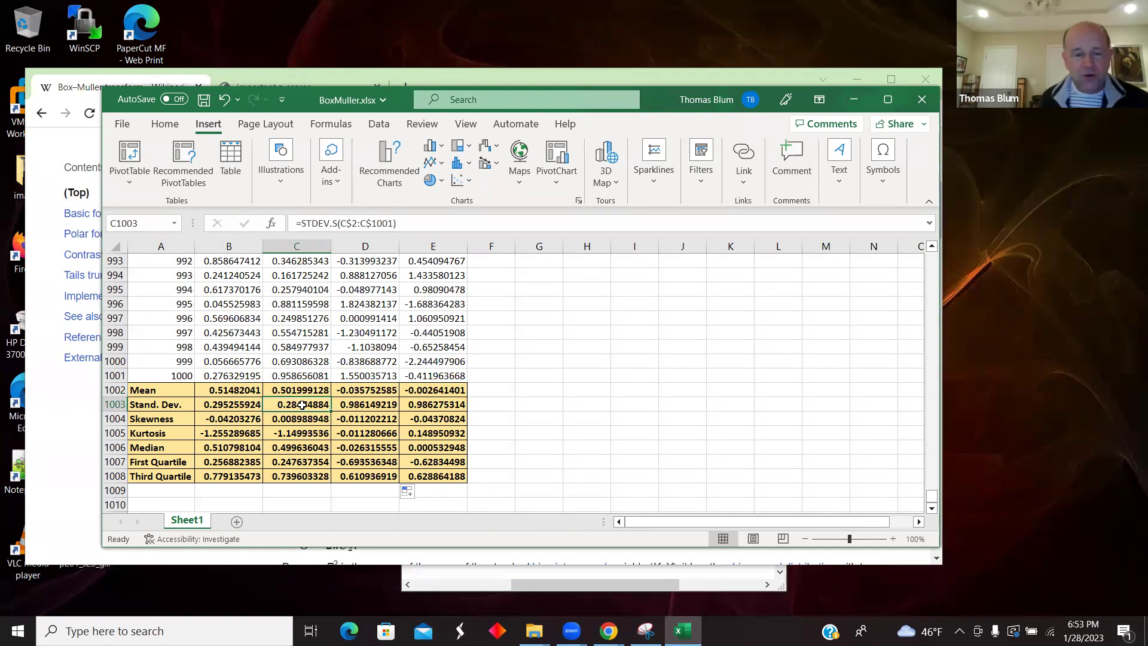
click(367, 405)
click(432, 405)
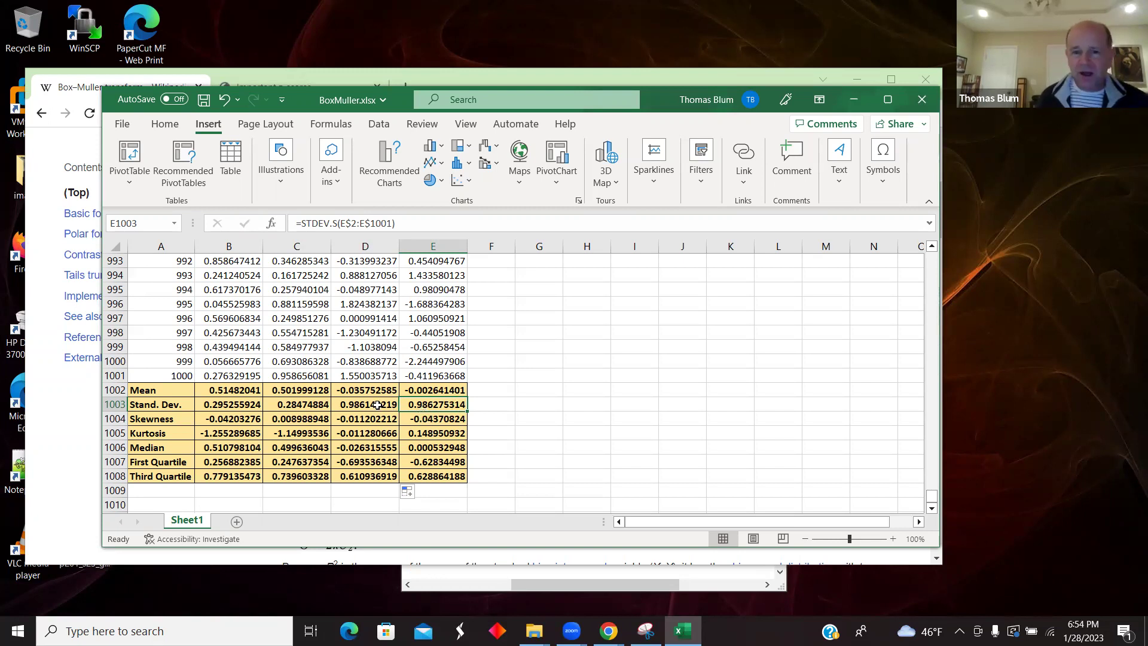
click(361, 389)
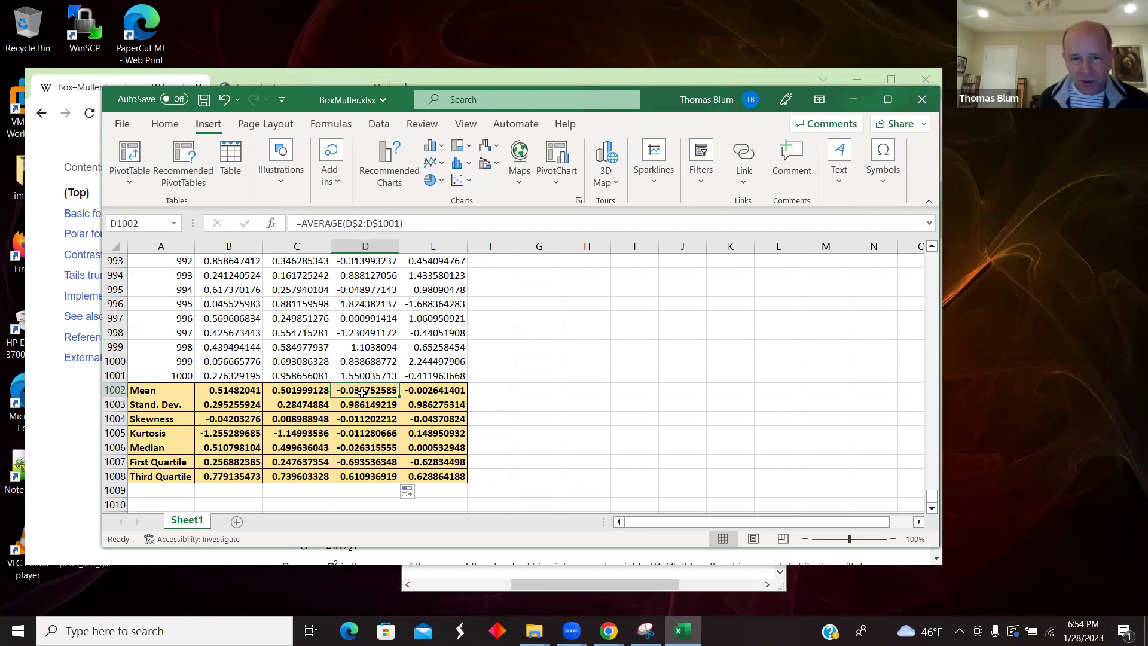
click(368, 406)
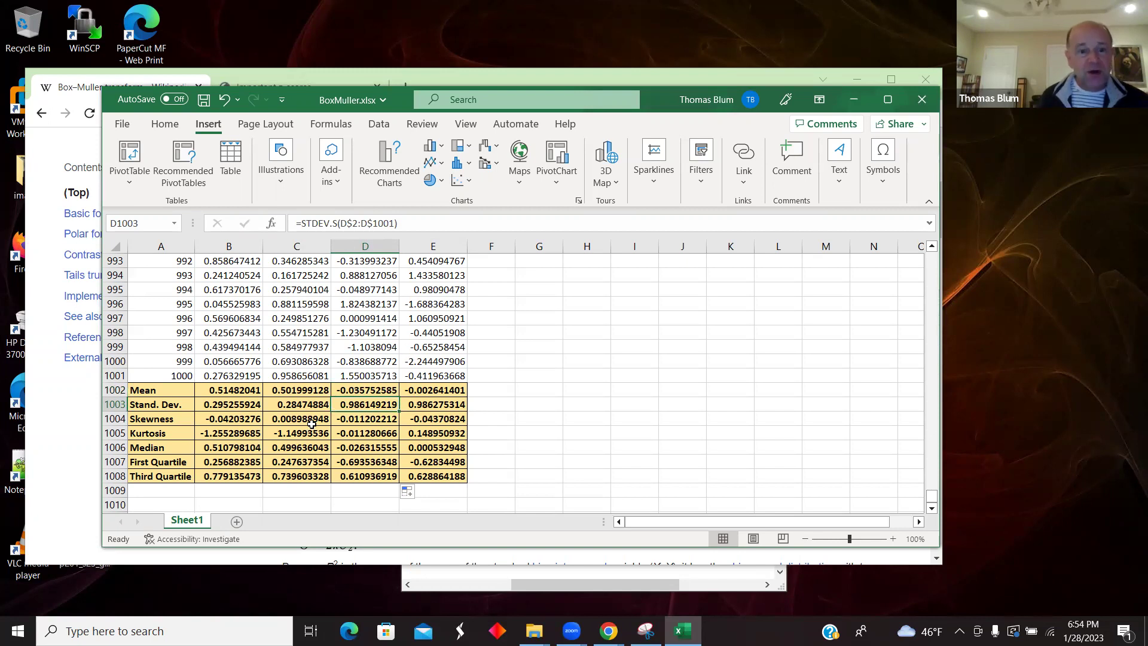
drag(348, 421, 451, 424)
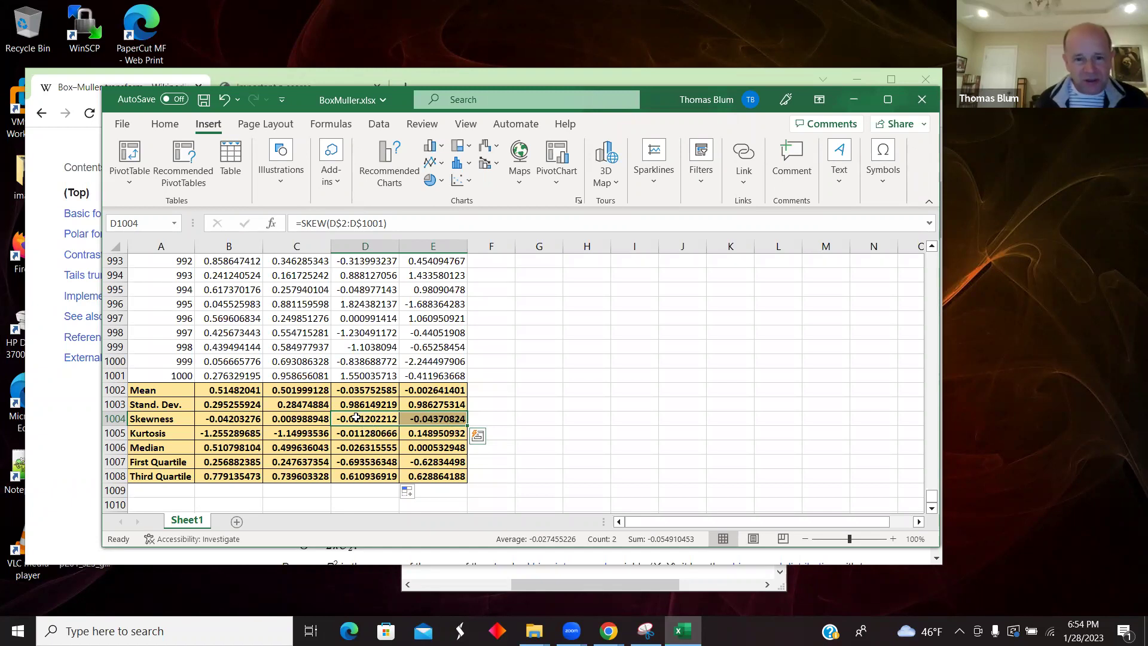
click(437, 421)
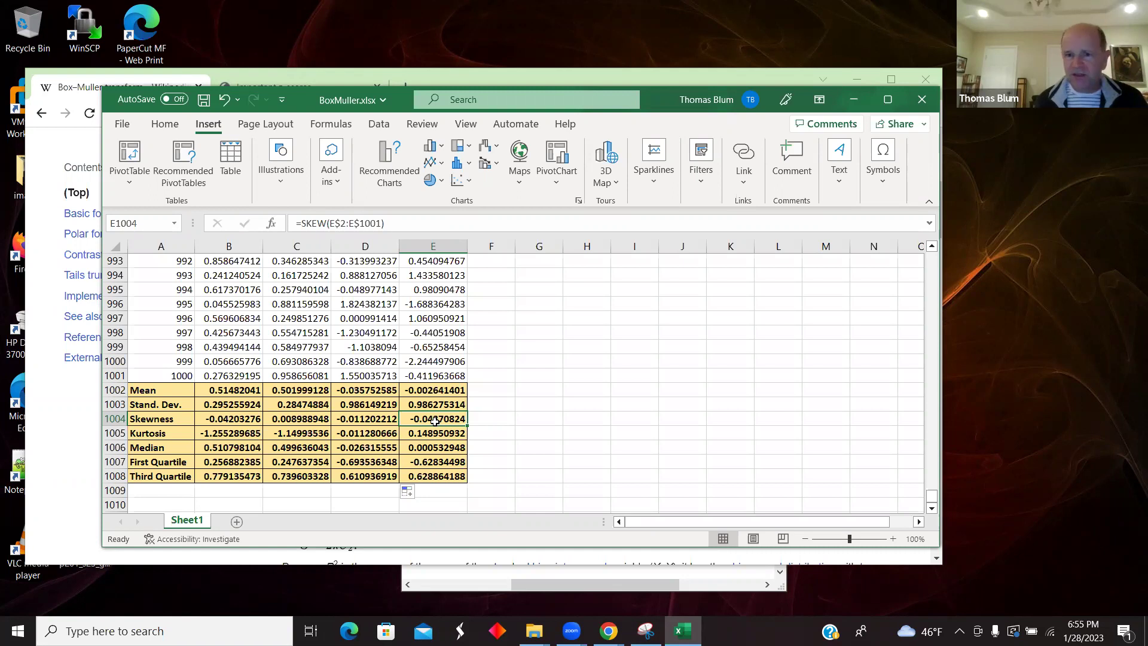
click(396, 434)
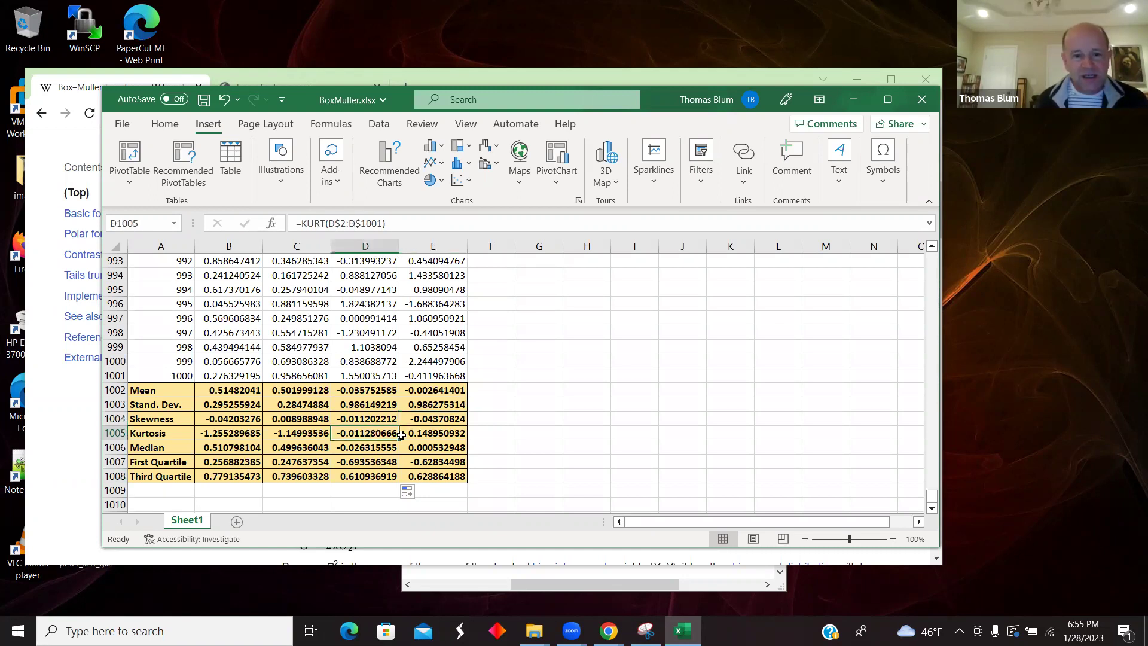
click(426, 436)
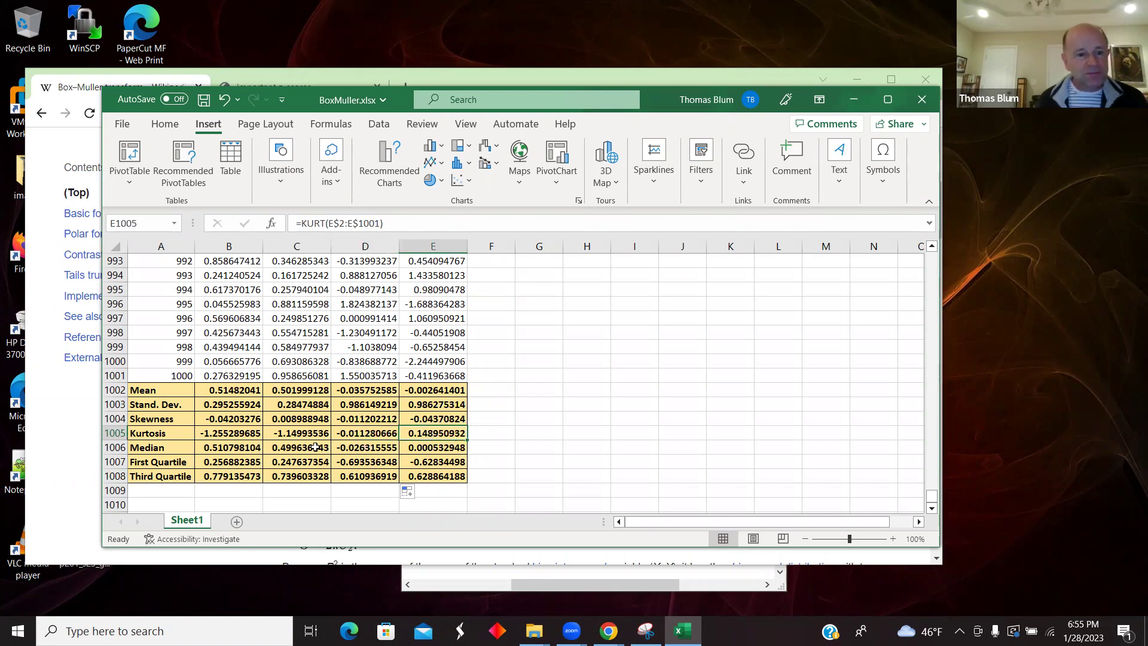
Step: Compare the Z0 and Z1 MEDIAN results in D1006:E1006, then bring the Wikipedia article forward
click(363, 450)
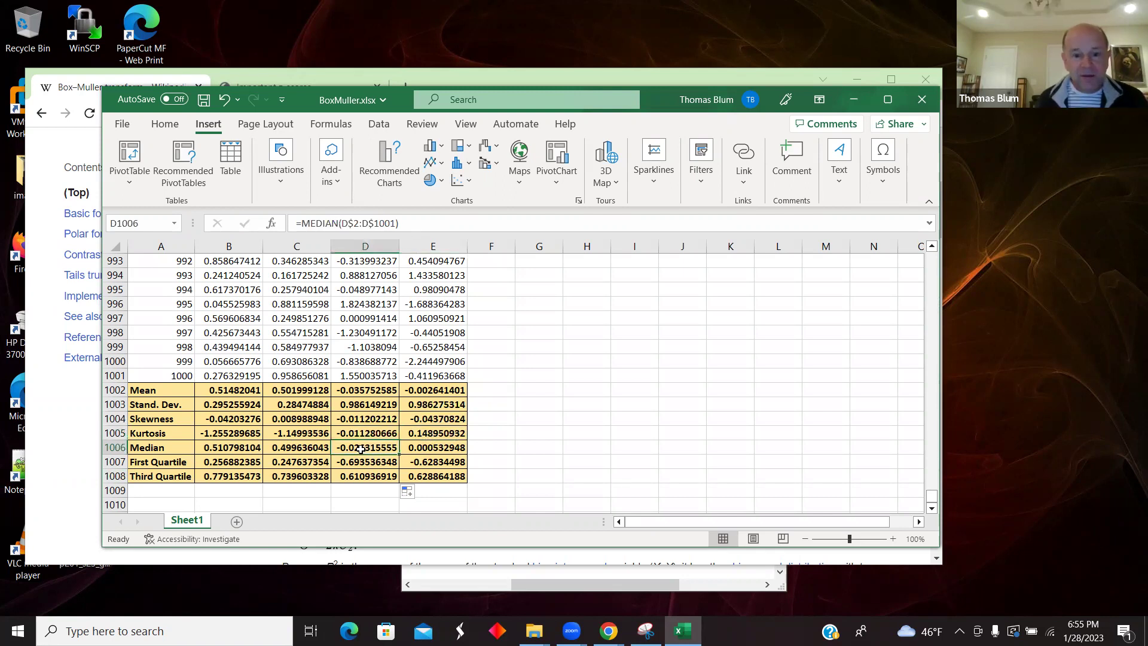
click(448, 450)
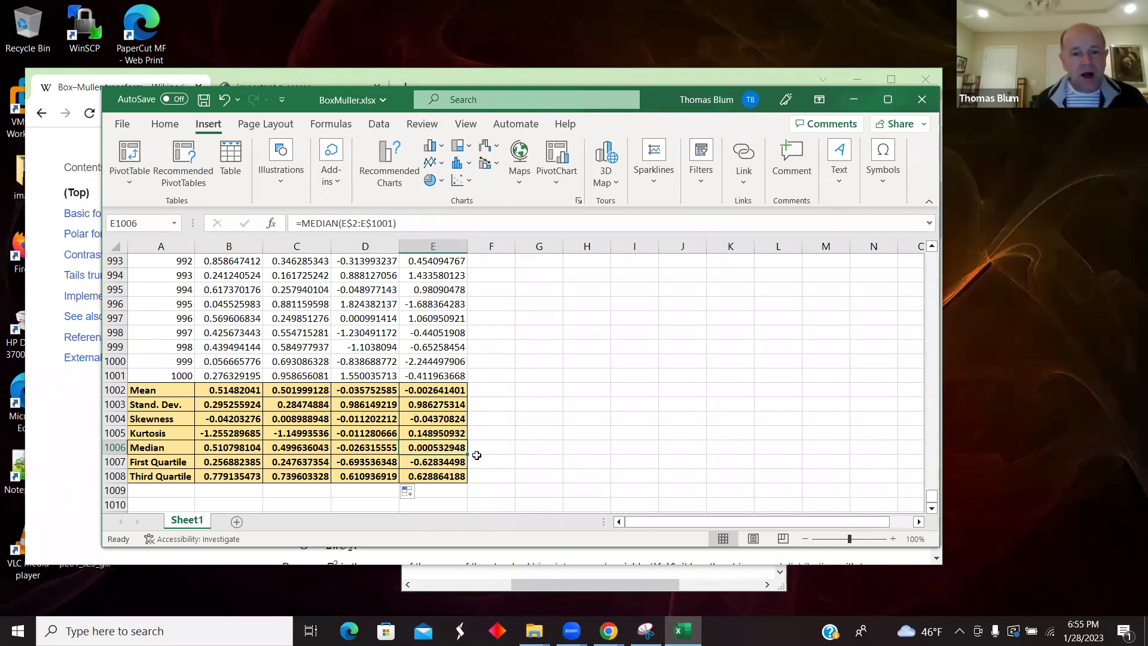
click(363, 446)
drag(362, 446, 431, 447)
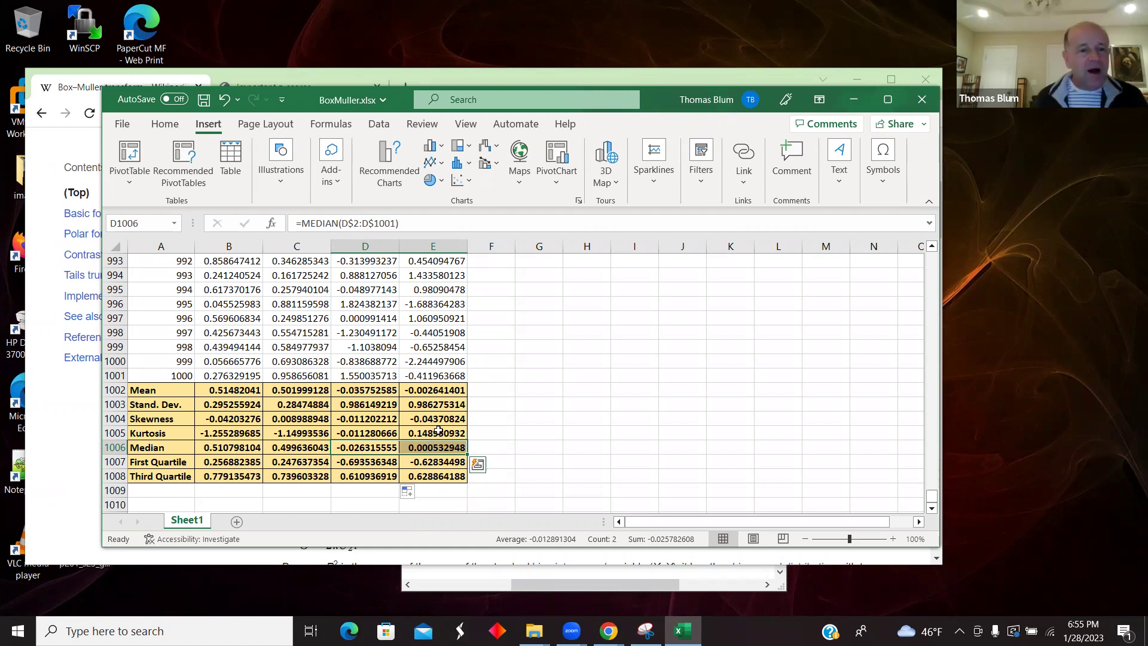
click(68, 465)
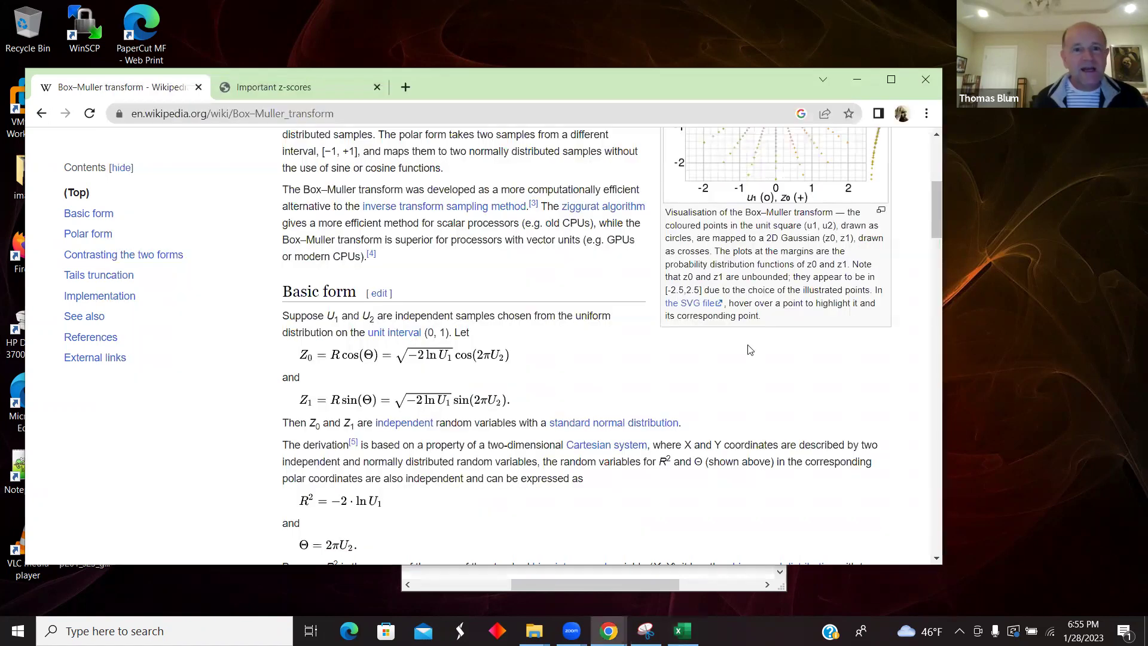
Step: Open the Important z-scores page and highlight its Quartiles paragraph on the standard normal distribution
click(285, 88)
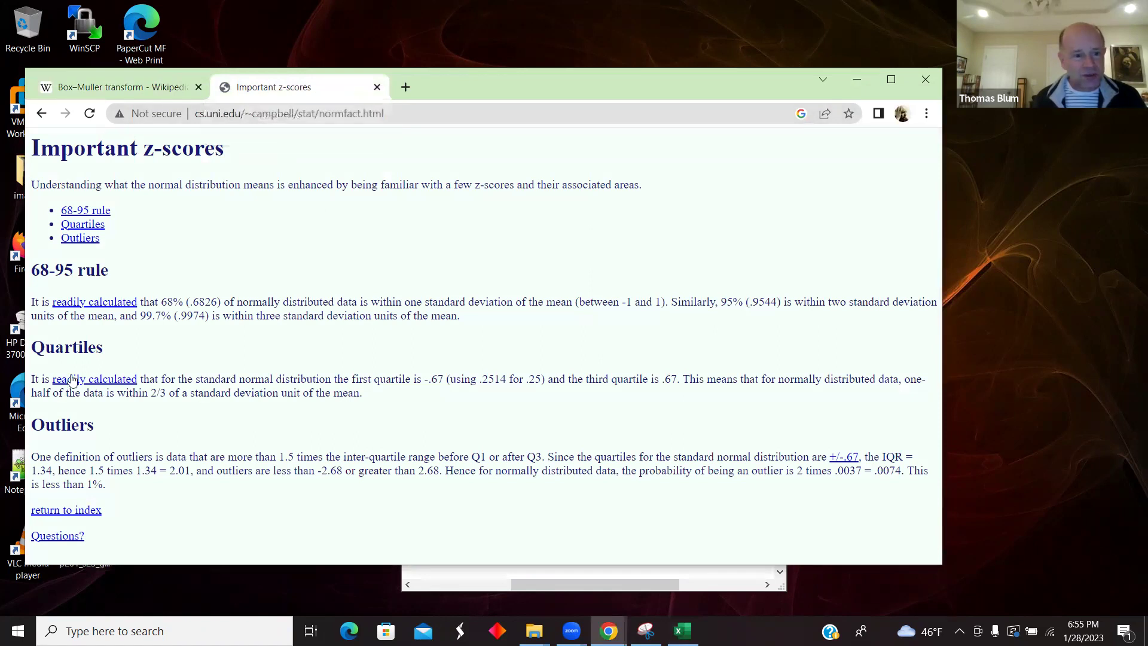
drag(37, 346, 373, 397)
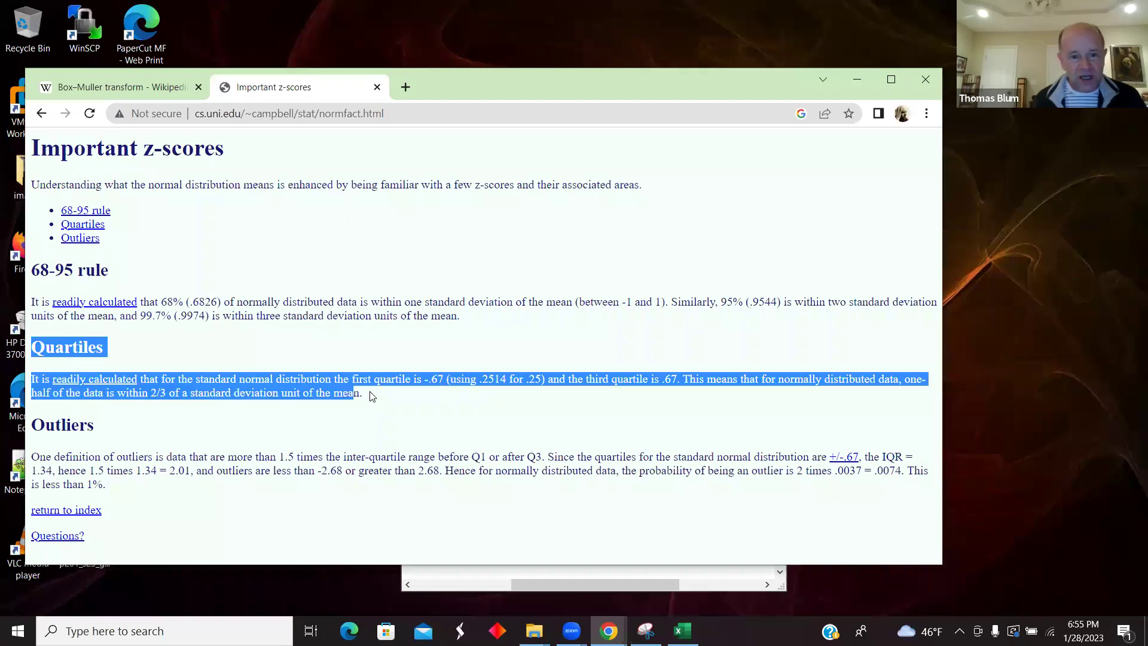
click(272, 413)
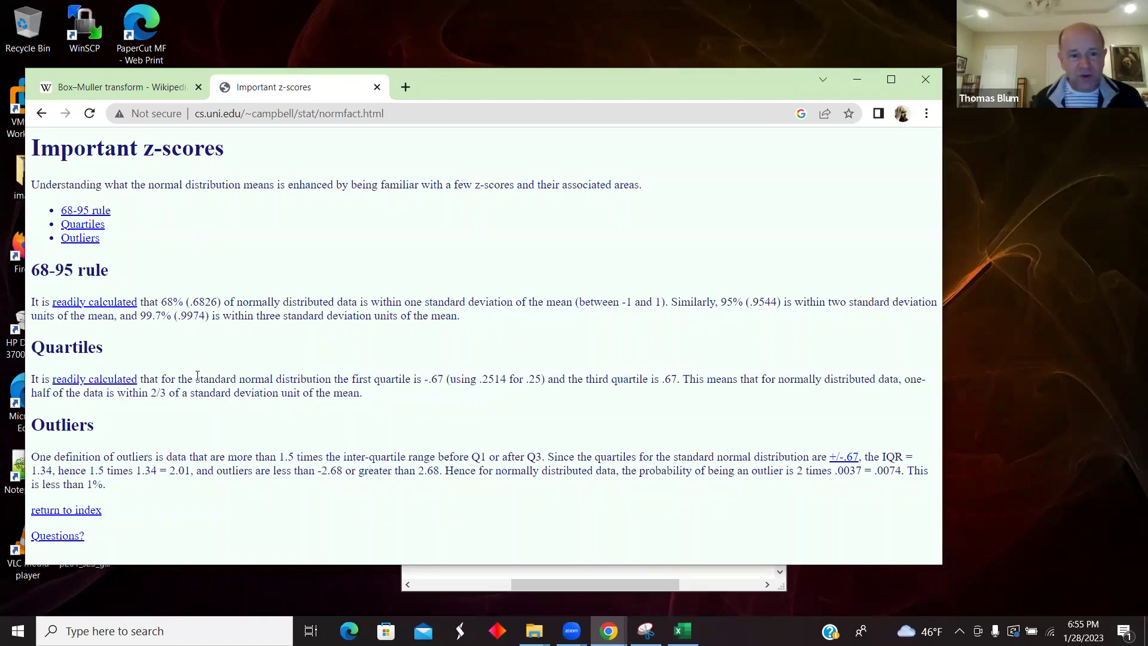
drag(196, 379, 332, 379)
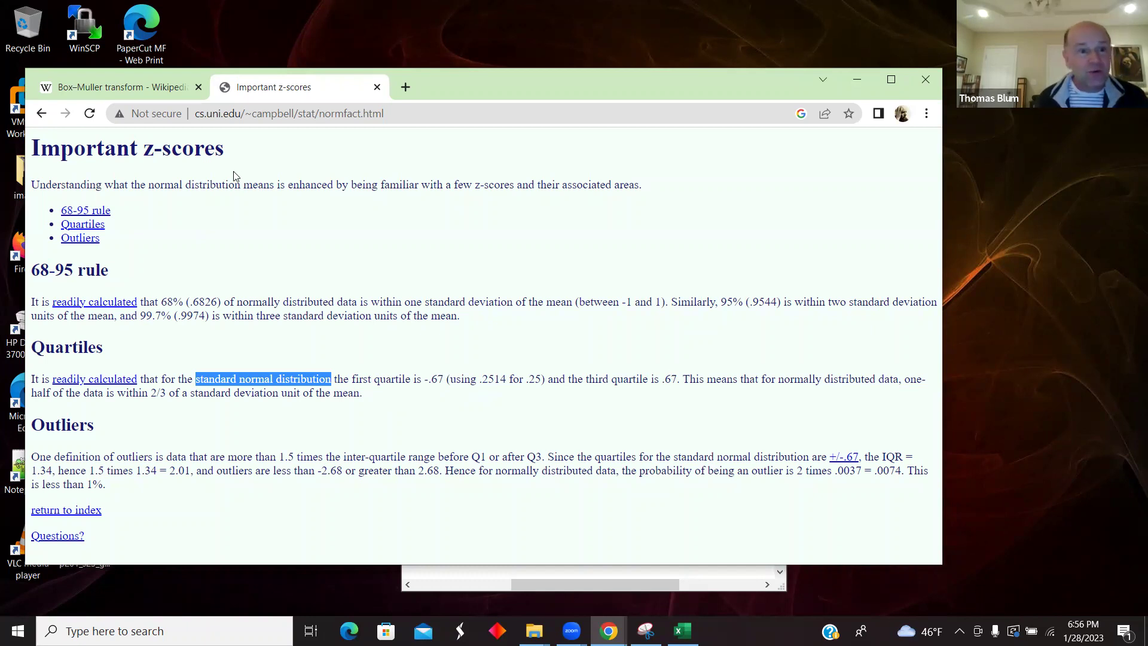
Step: Compare the workbook against the first-quartile value -.67, ending back in the BoxMuller workbook
click(682, 631)
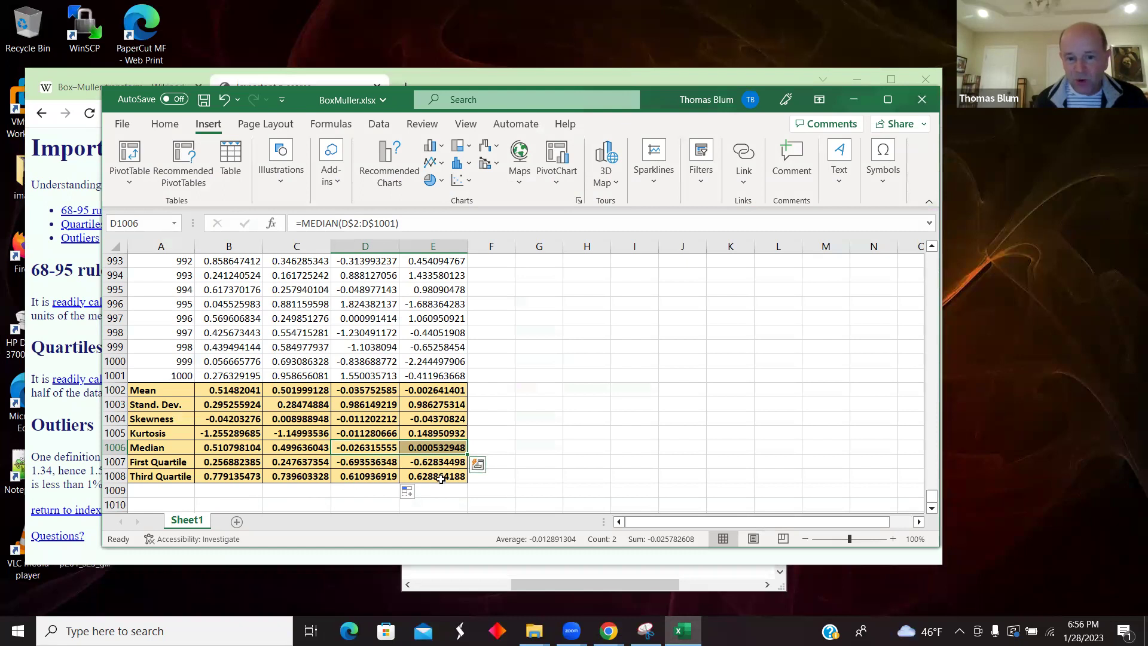
click(93, 561)
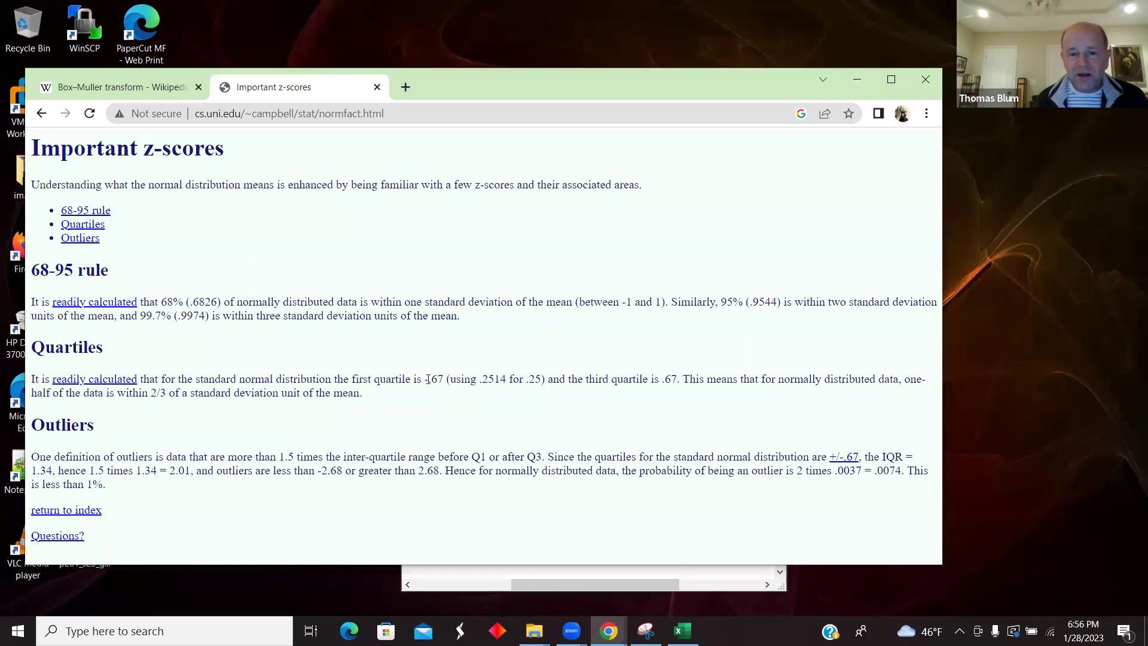
drag(428, 379, 443, 382)
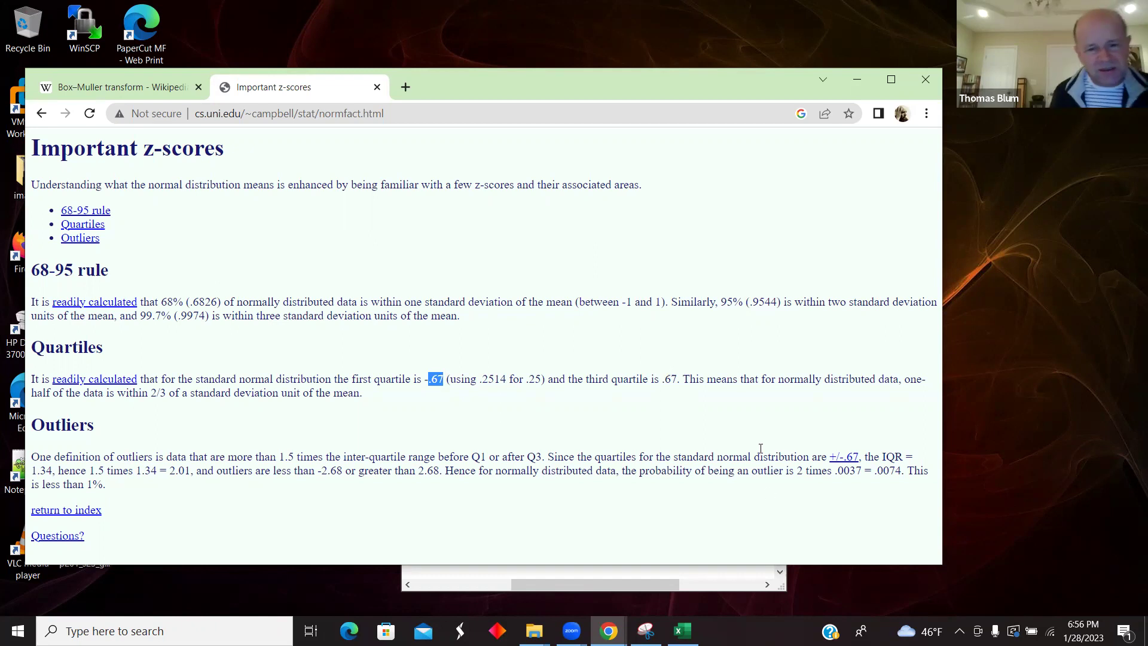
click(683, 630)
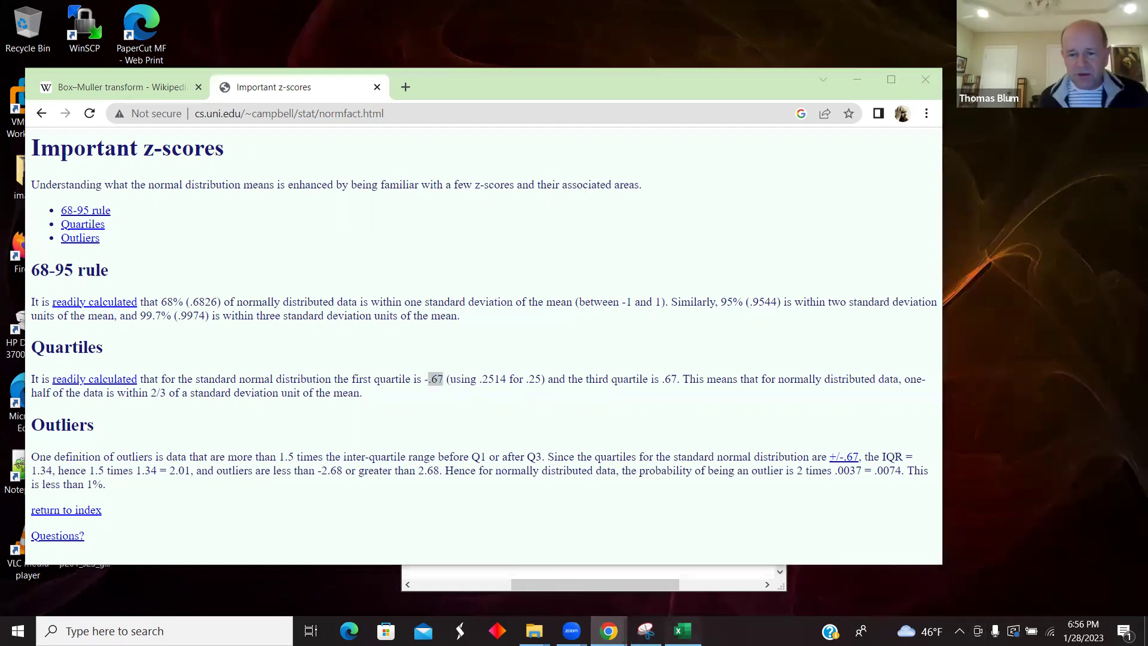
drag(931, 494, 933, 258)
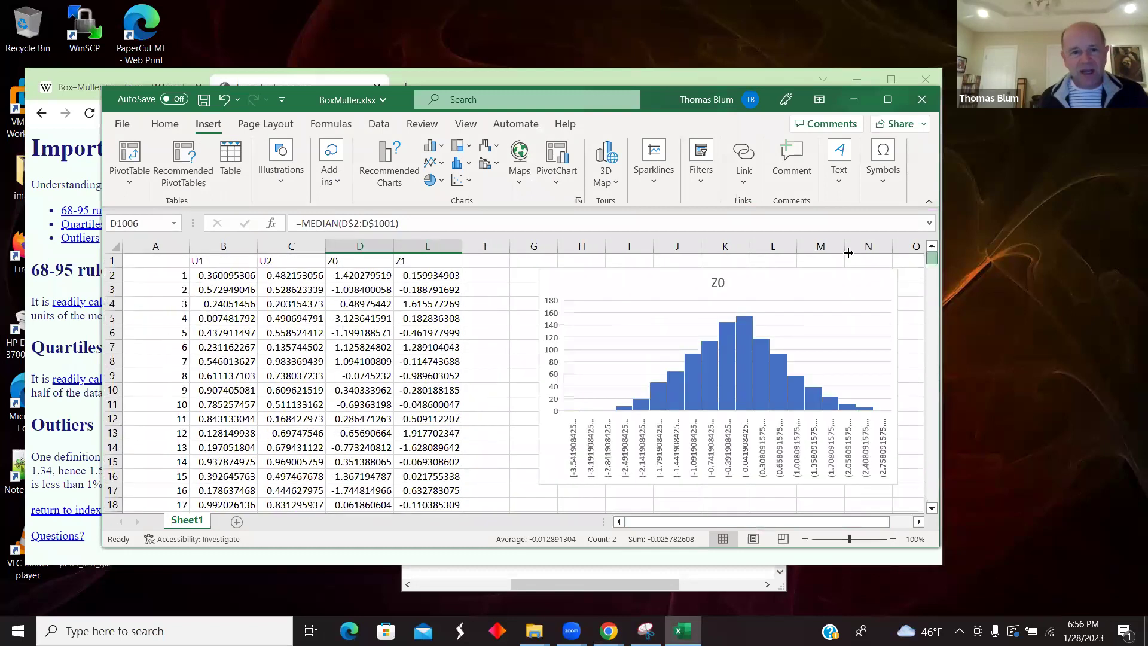
Step: Select B2 to confirm U1 comes from =RAND(), showing 0.360095306
click(216, 273)
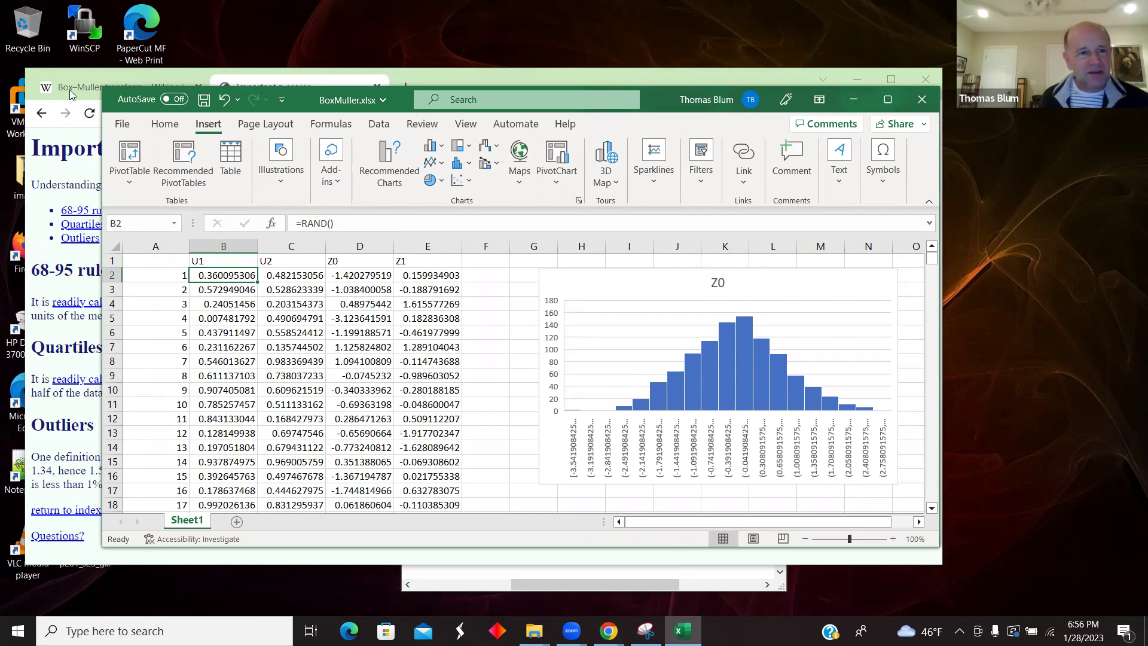
Step: Glance at the Box–Muller article, then Alt+Tab back to the BoxMuller workbook and its Z0 histogram
click(88, 97)
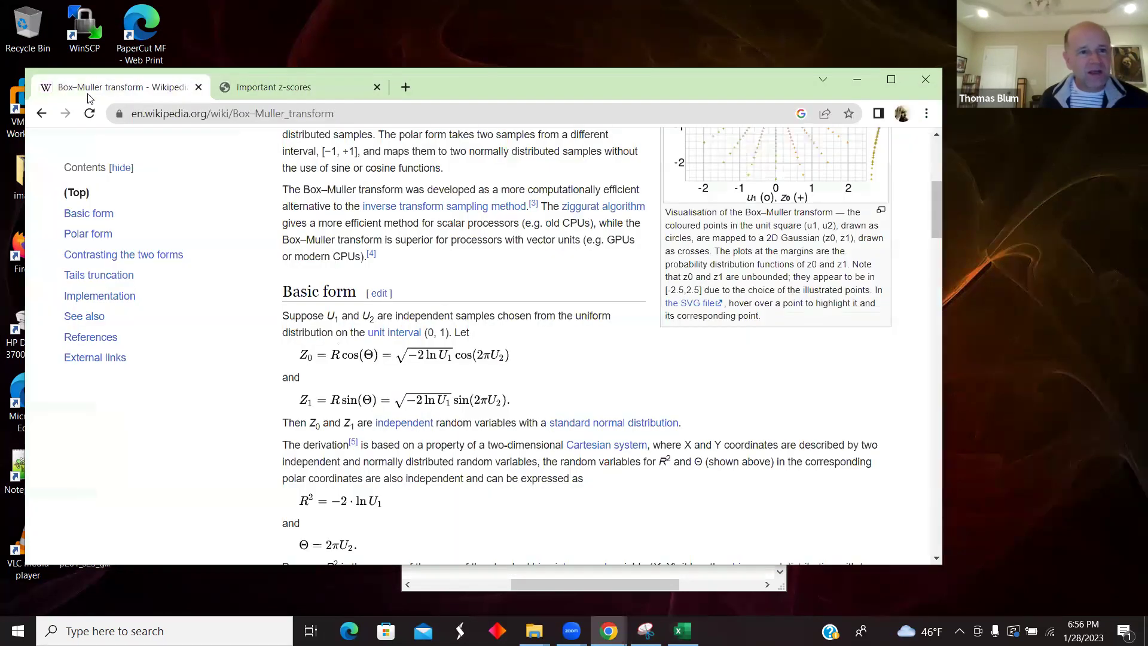
key(alt+Tab)
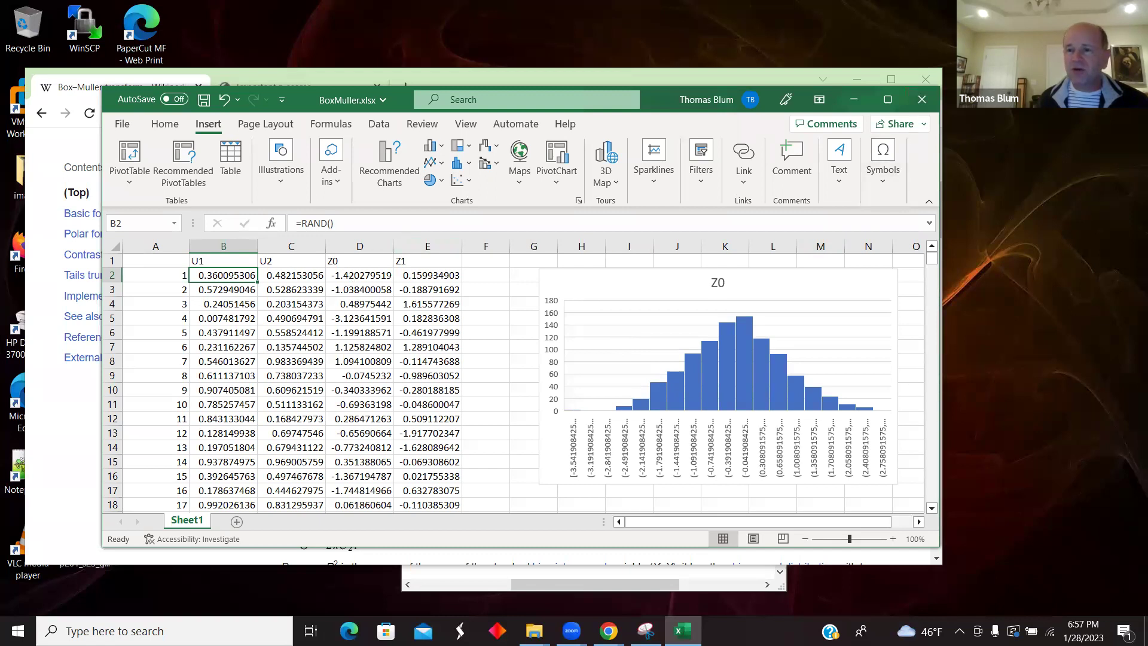
click(943, 102)
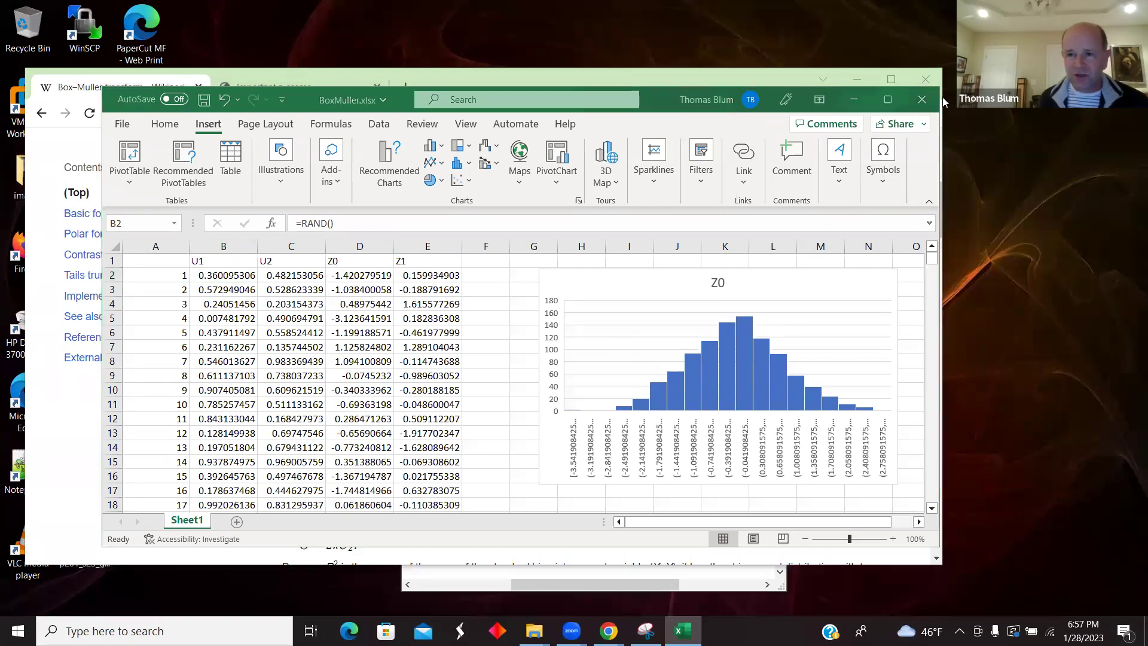